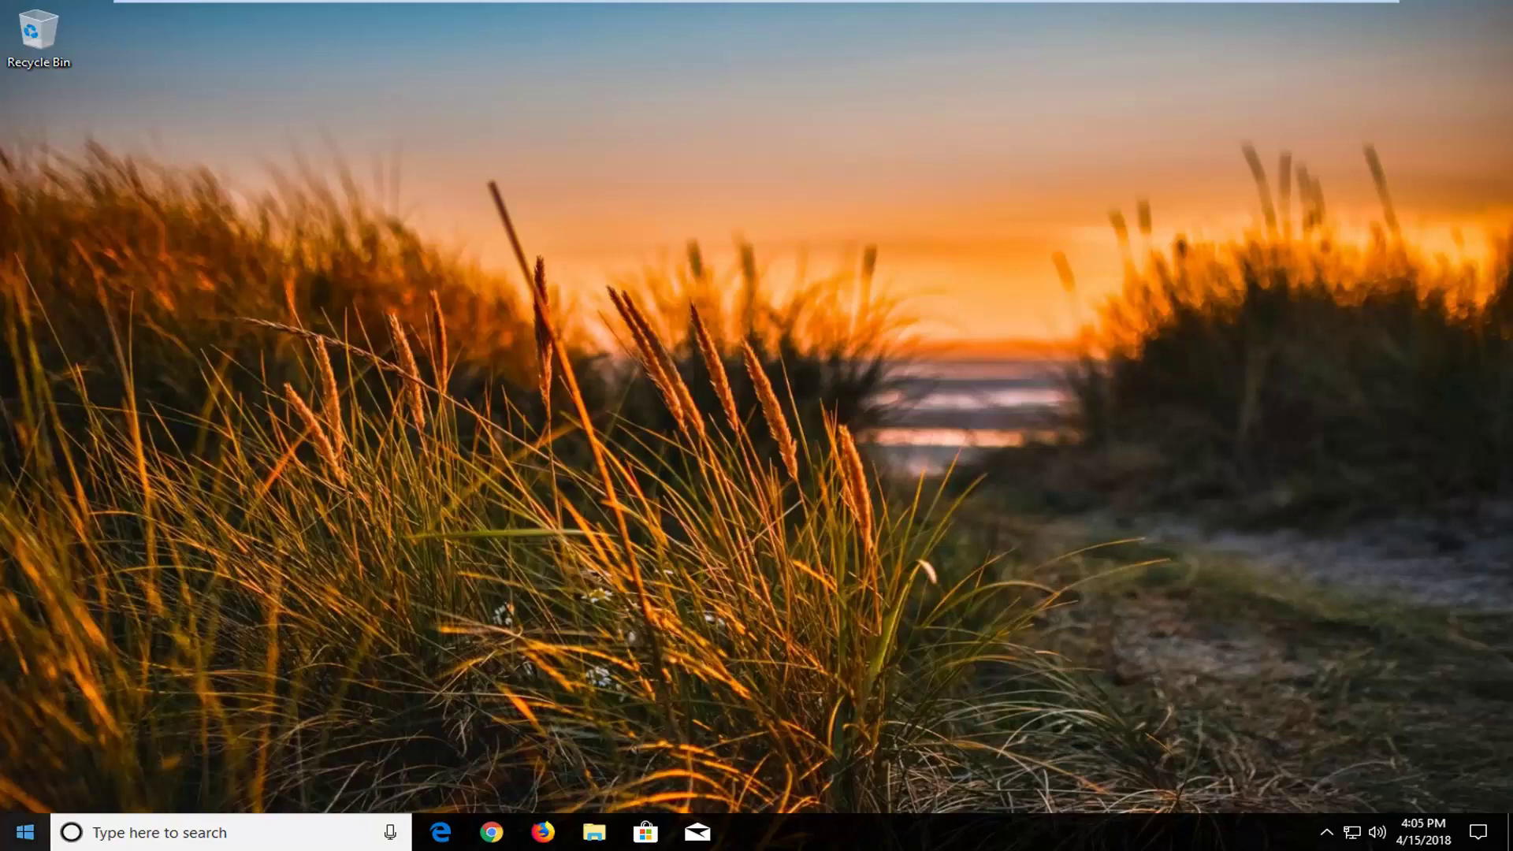
Open the Start menu from the taskbar Start button.
{"action": "left_click", "coordinate": [24, 833]}
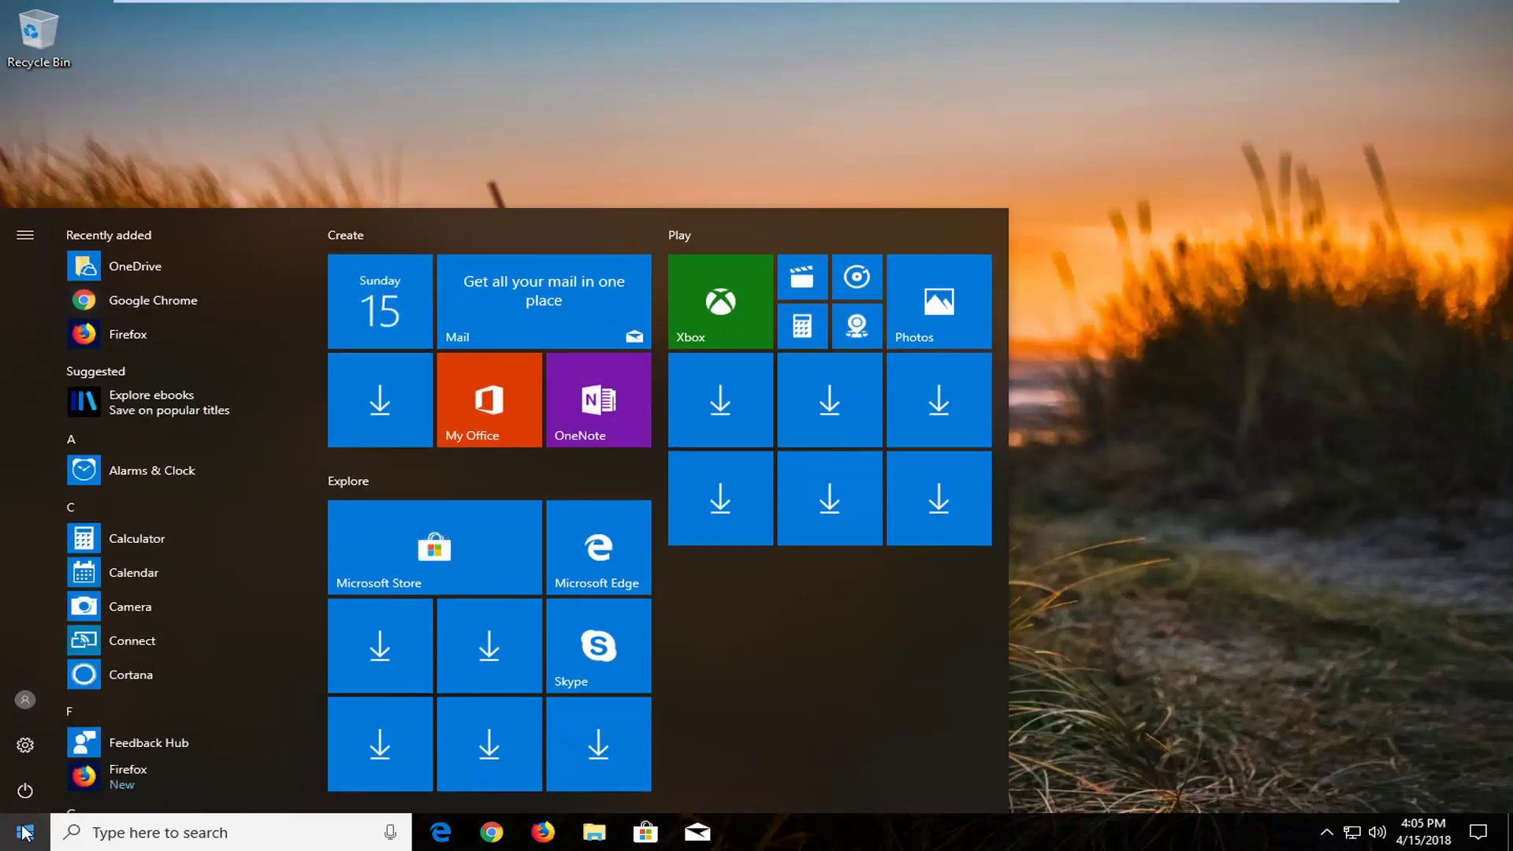
Search the Start menu for 'reset'.
{"action": "type", "text": "reset"}
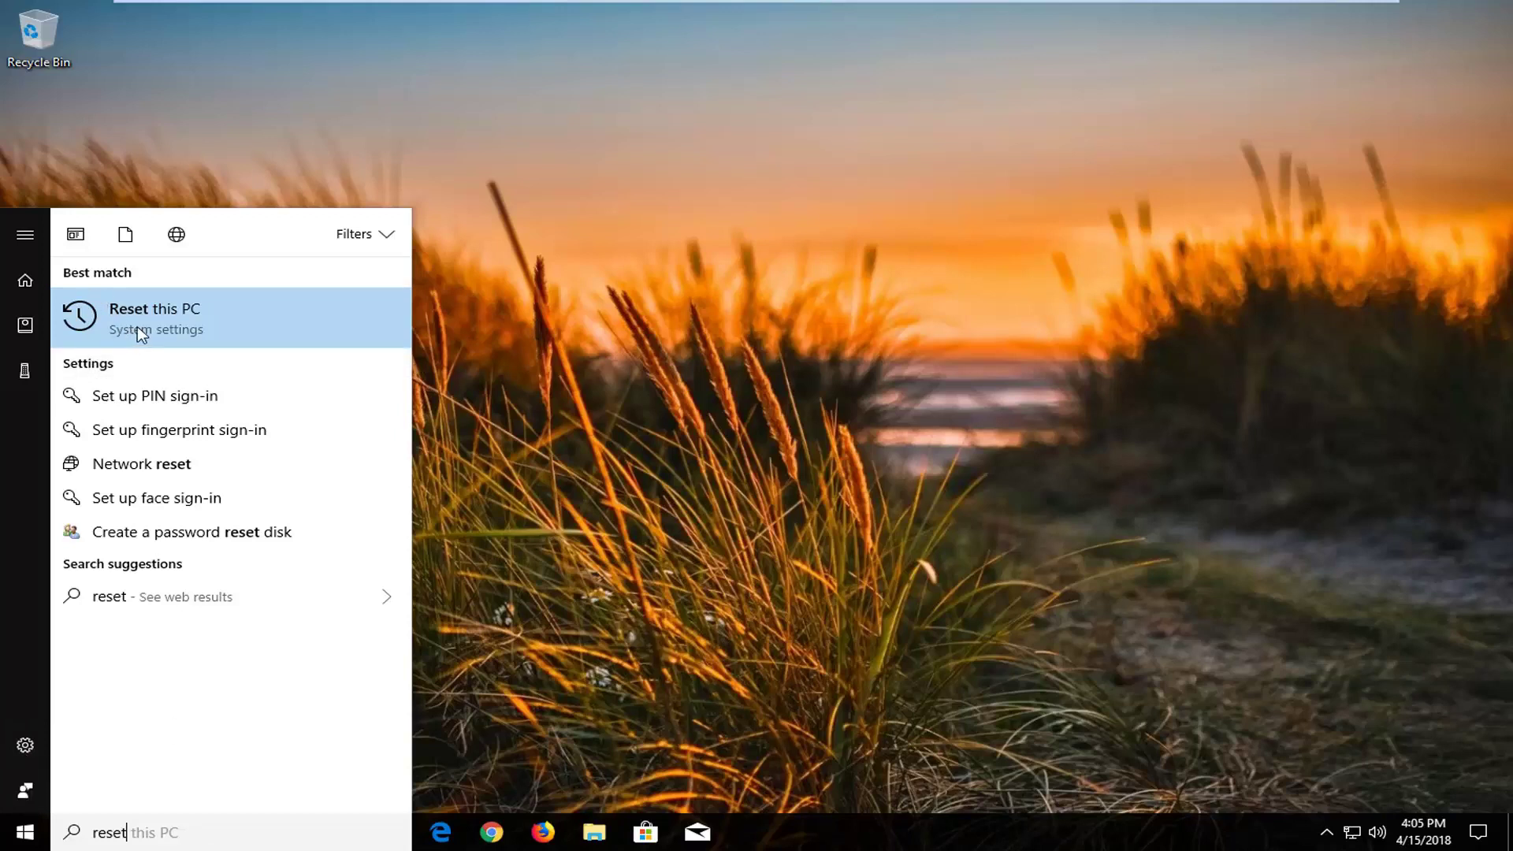
Open the Reset this PC result in Update & Security > Recovery.
{"action": "left_click", "coordinate": [175, 326]}
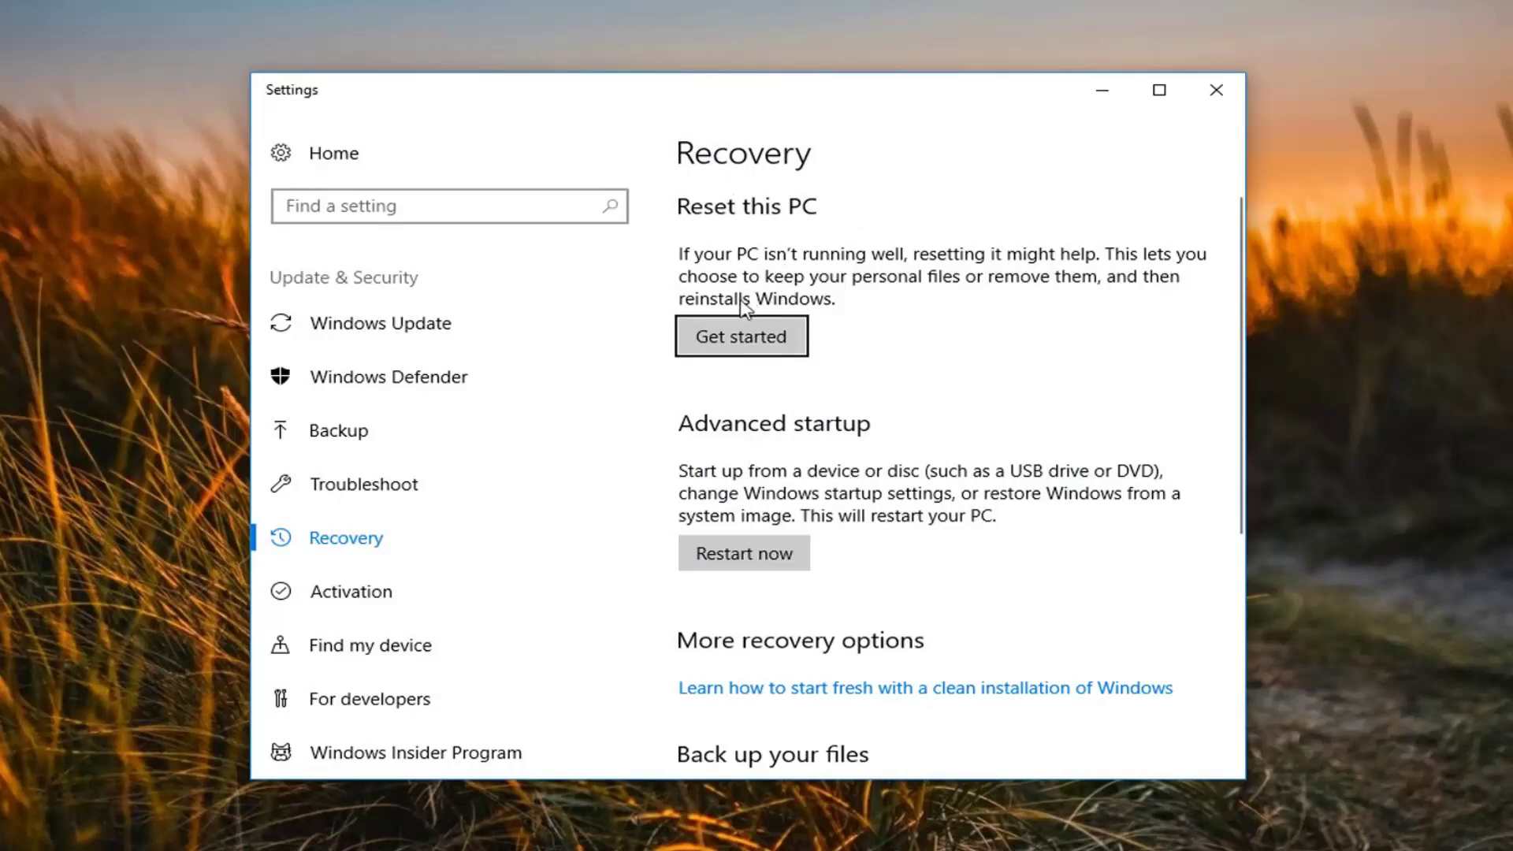
Start Reset this PC with Get started and choose 'Remove everything'.
{"action": "left_click", "coordinate": [721, 338]}
{"action": "left_click", "coordinate": [721, 338]}
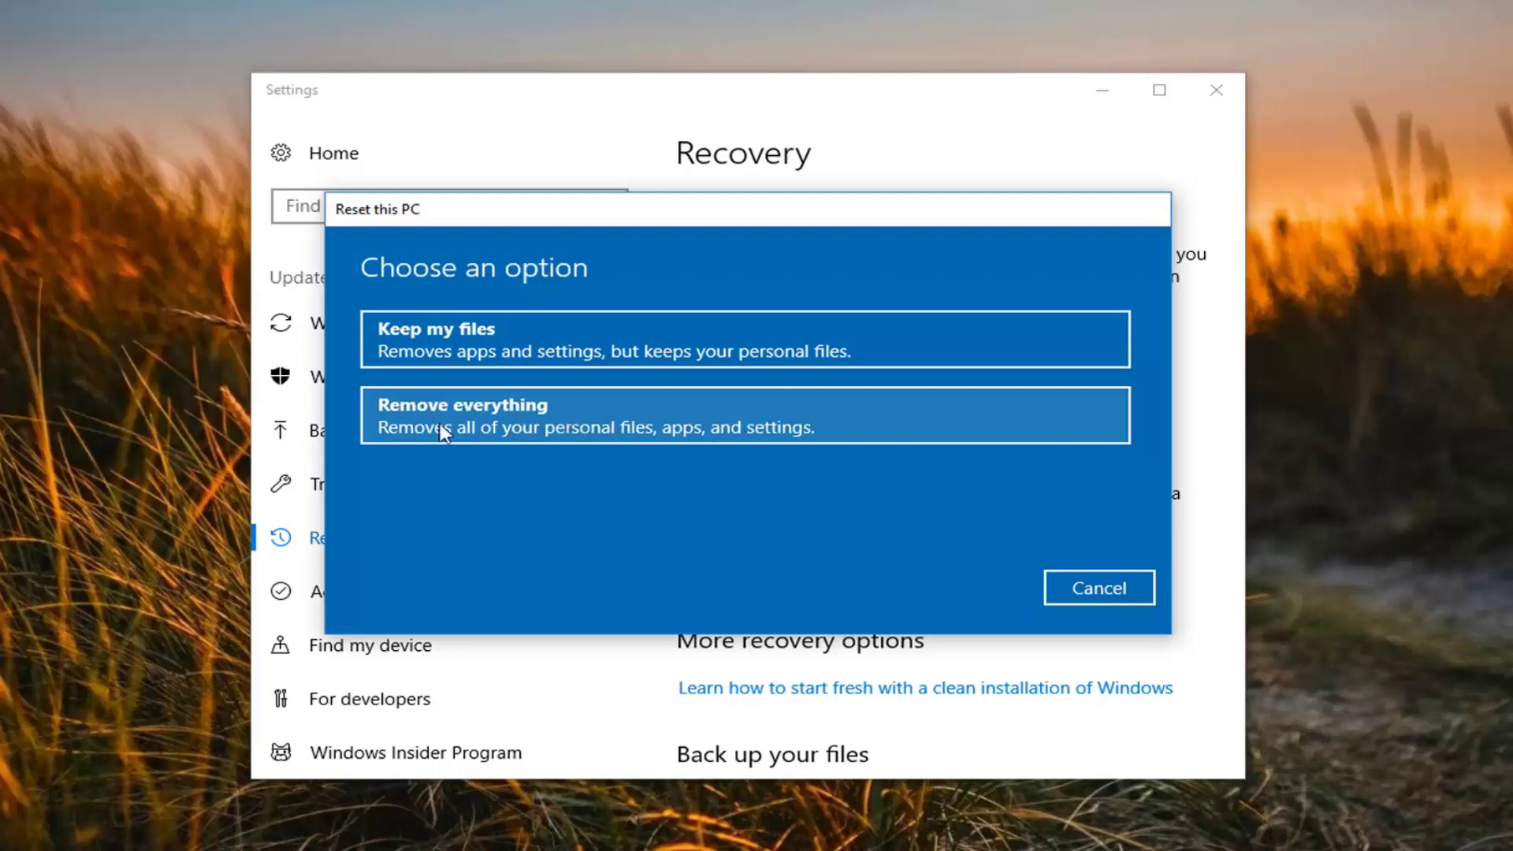
{"action": "left_click", "coordinate": [482, 418]}
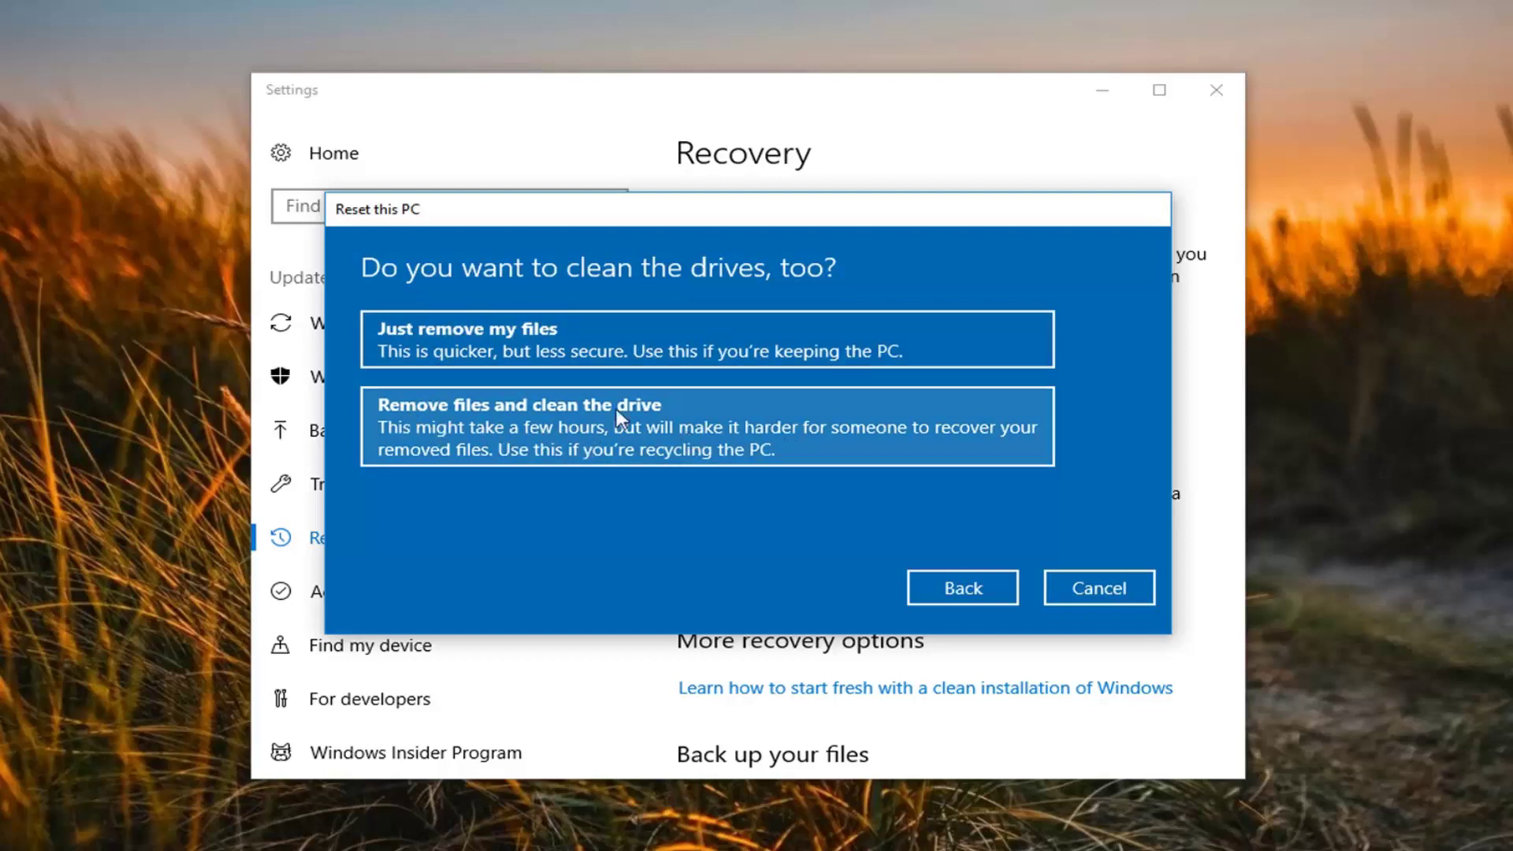
Choose 'Just remove my files' and confirm with Reset on the ready page.
{"action": "left_click", "coordinate": [461, 352]}
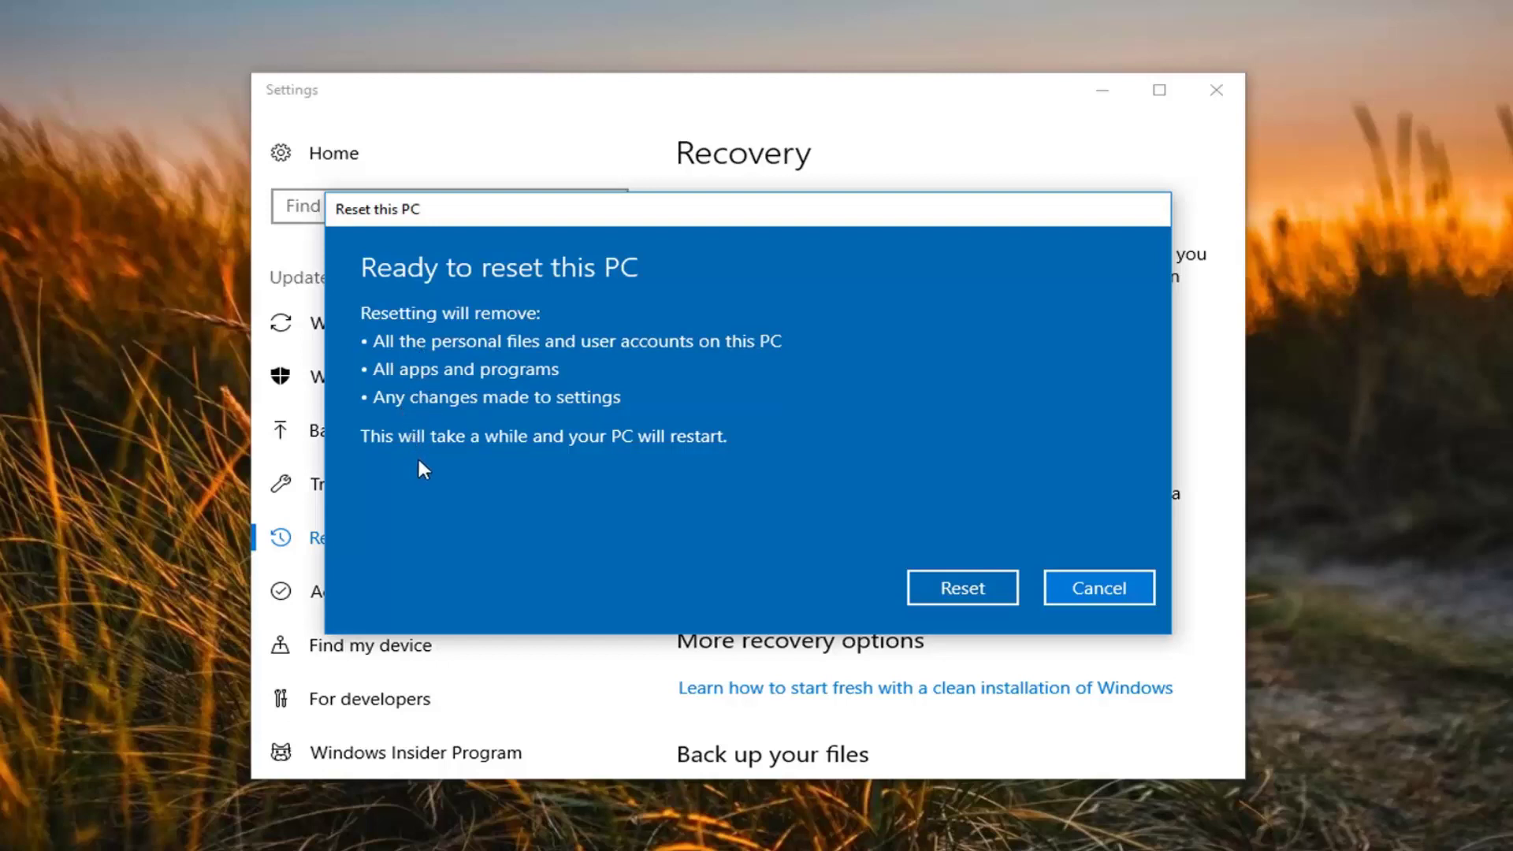
{"action": "left_click", "coordinate": [914, 583]}
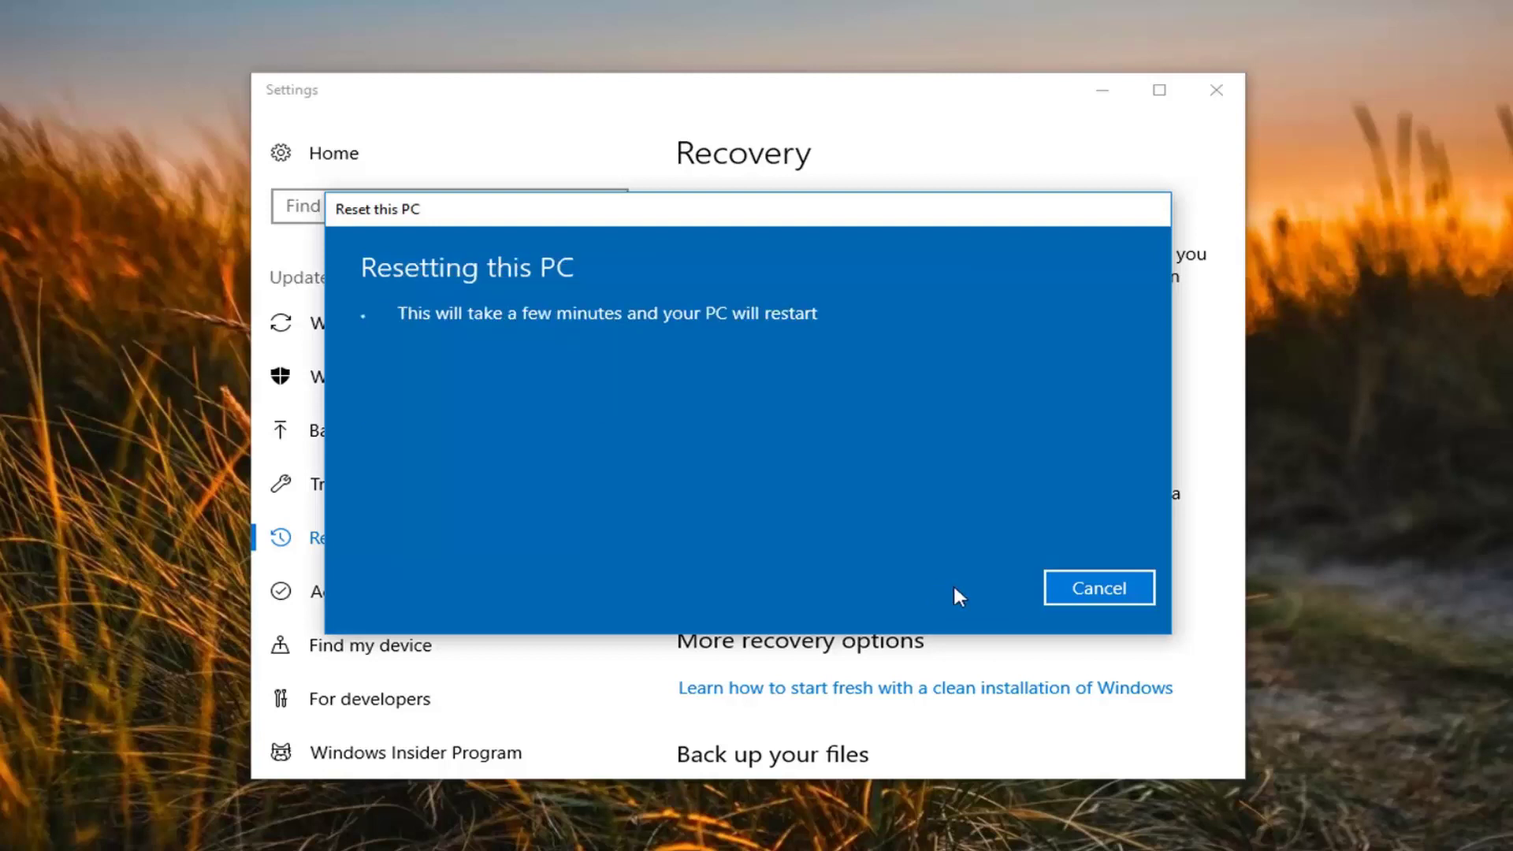
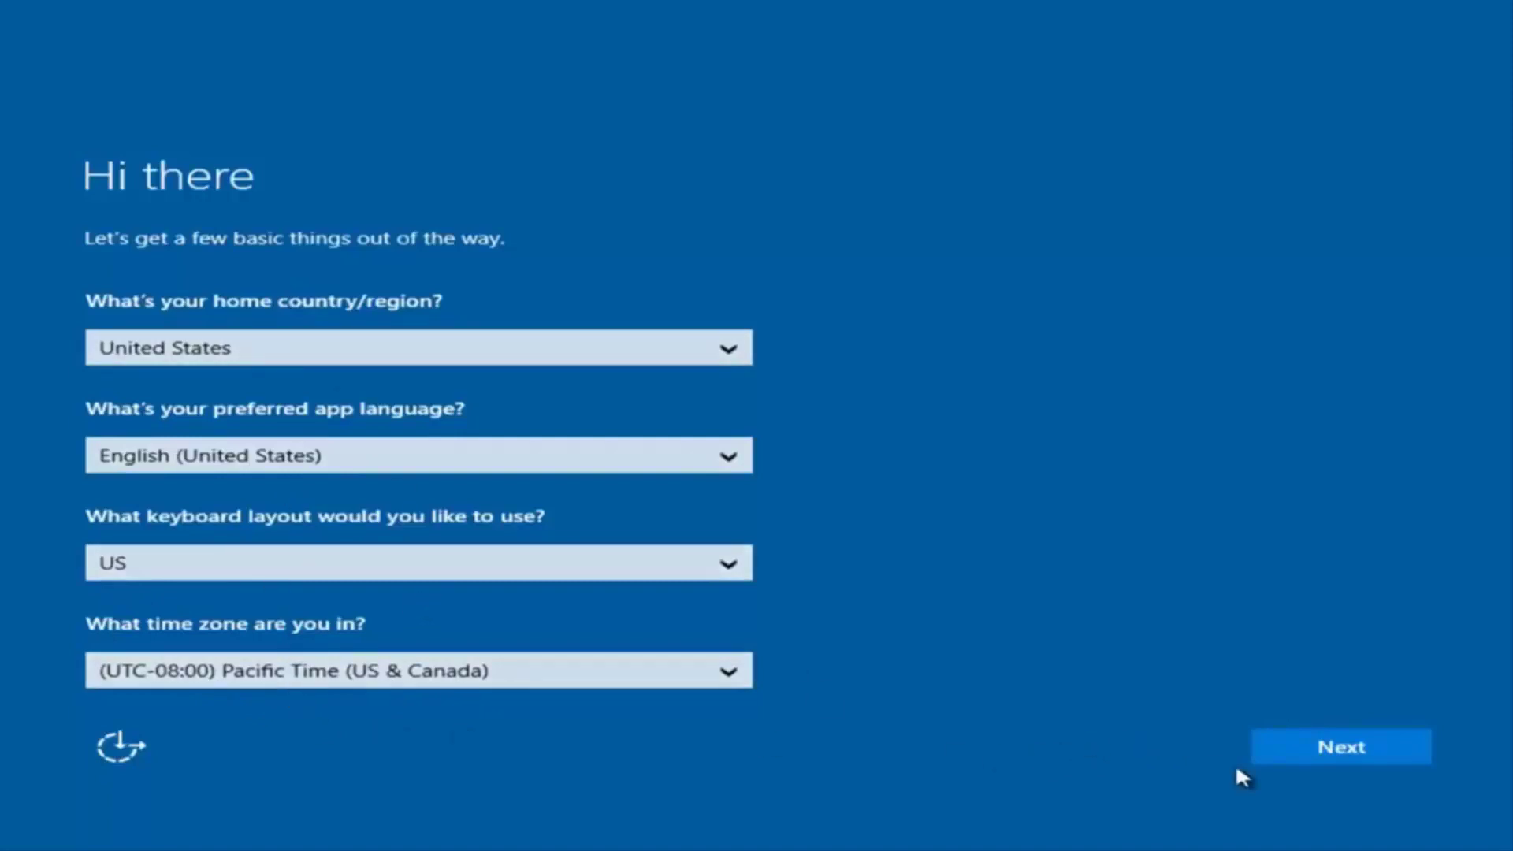
Keep the United States region, English, US keyboard and Pacific time zone, and accept the license terms.
{"action": "left_click", "coordinate": [1348, 756]}
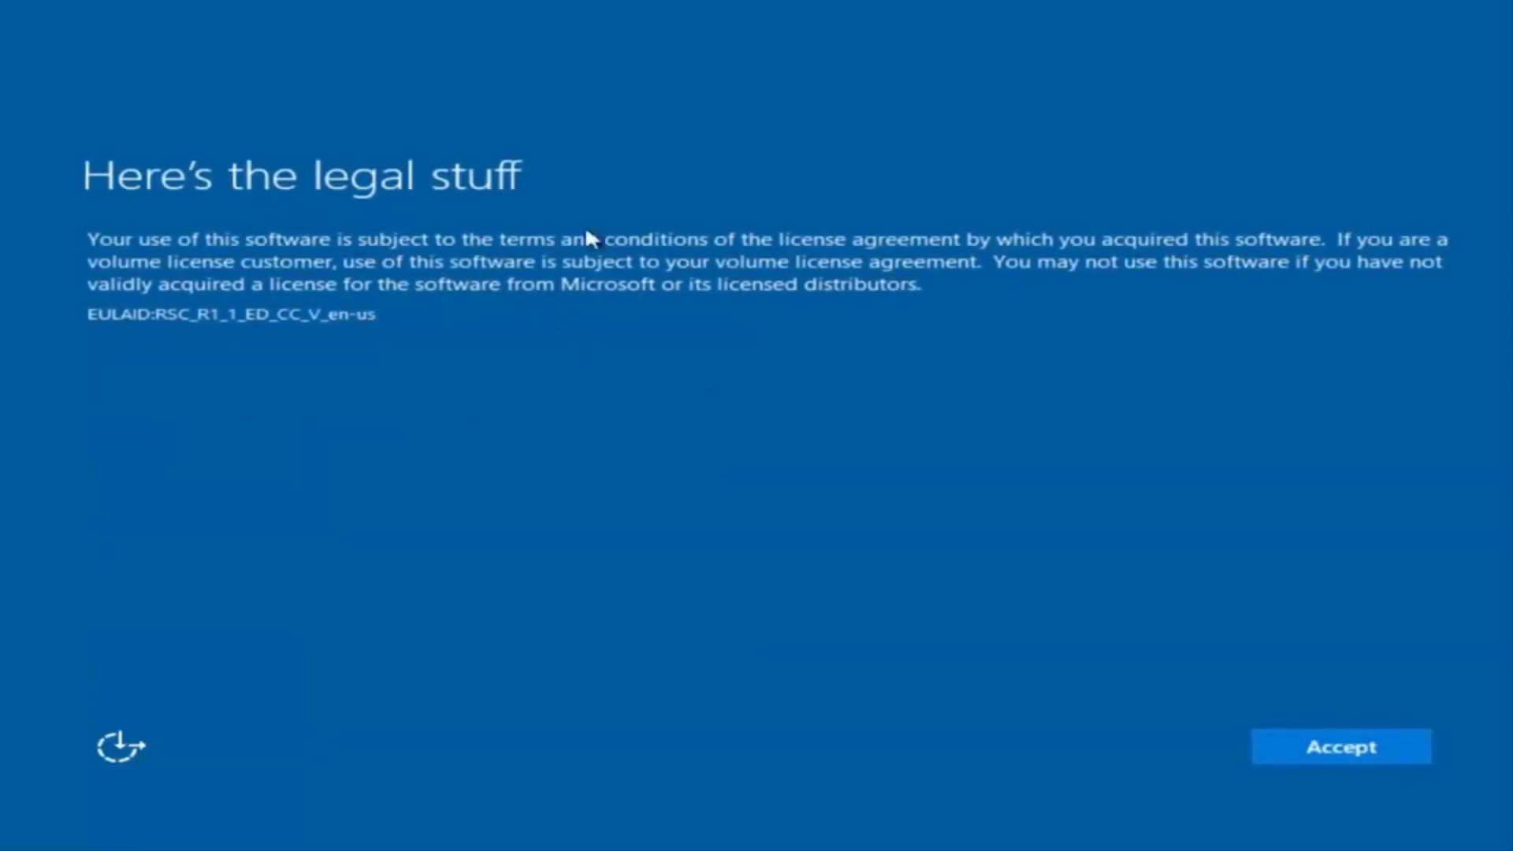
{"action": "left_click", "coordinate": [1365, 752]}
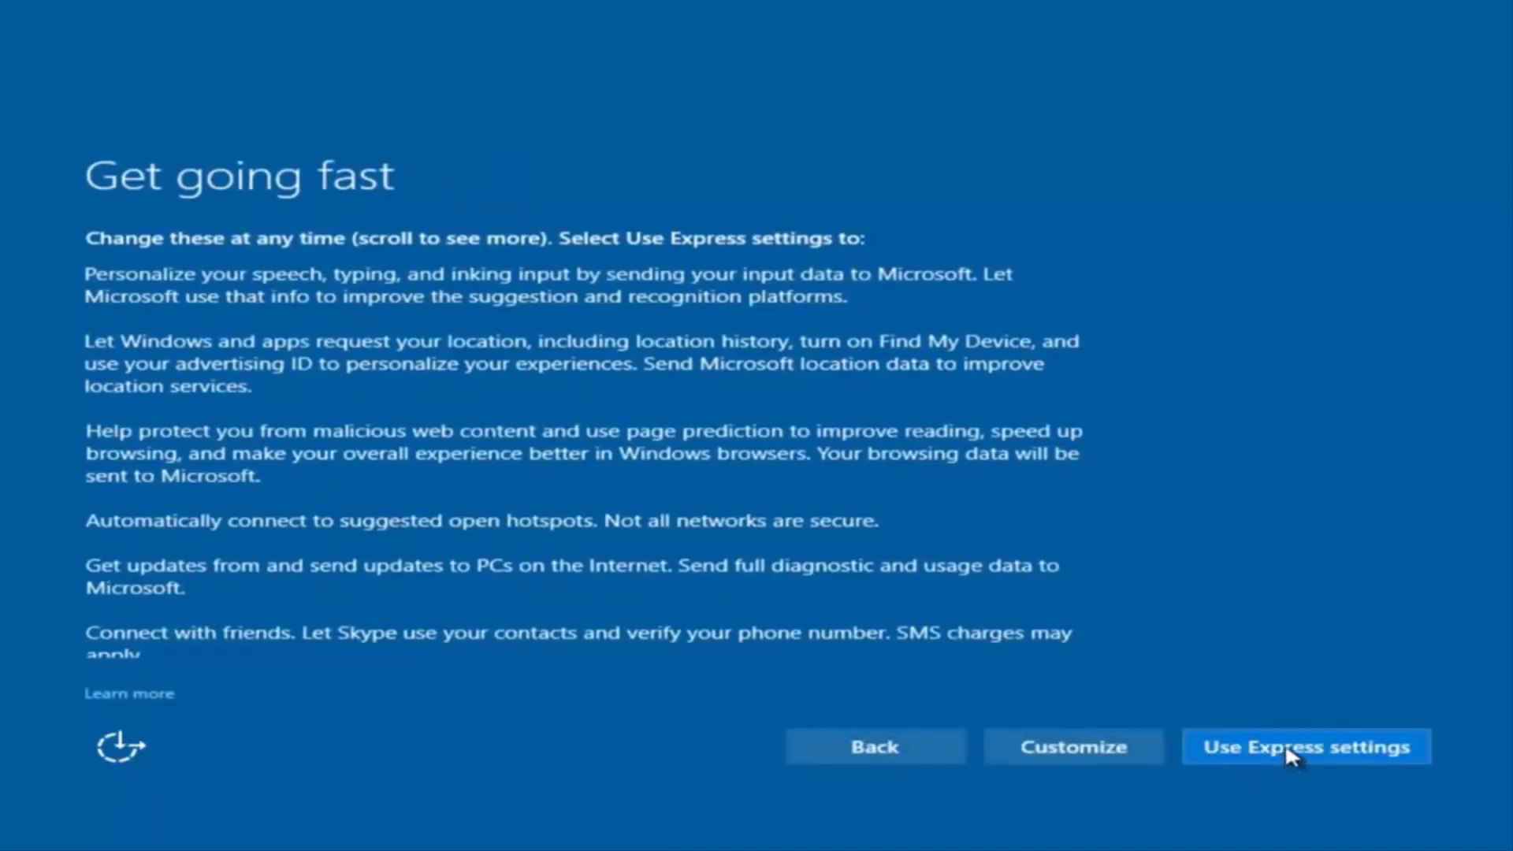
Choose customized privacy settings and turn off sending speech, typing and inking input to Microsoft.
{"action": "left_click", "coordinate": [1083, 753]}
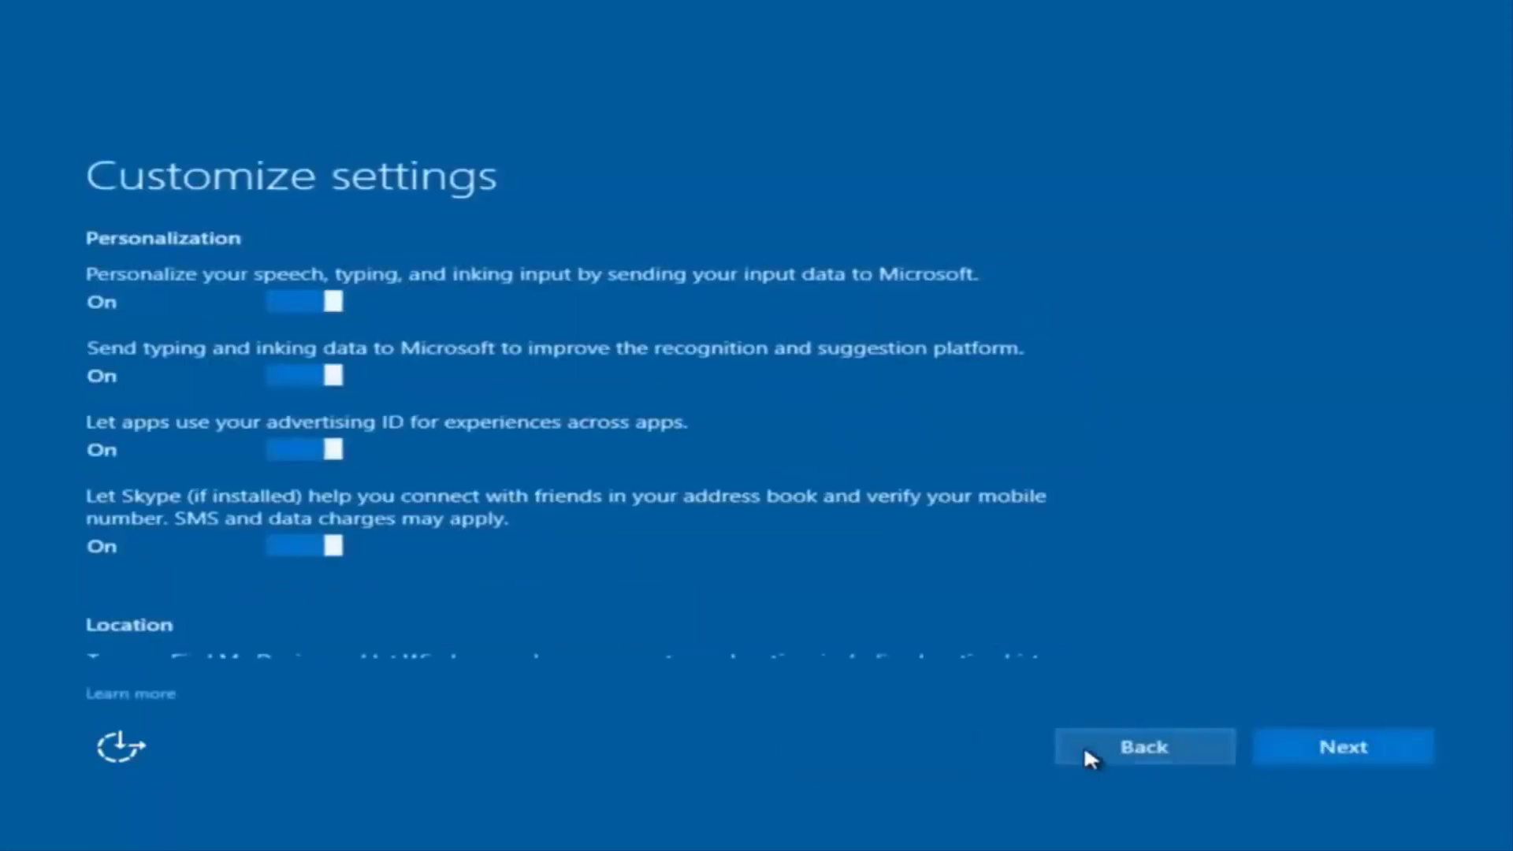
{"action": "scroll", "coordinate": [438, 374], "scroll_direction": "down", "scroll_amount": 2}
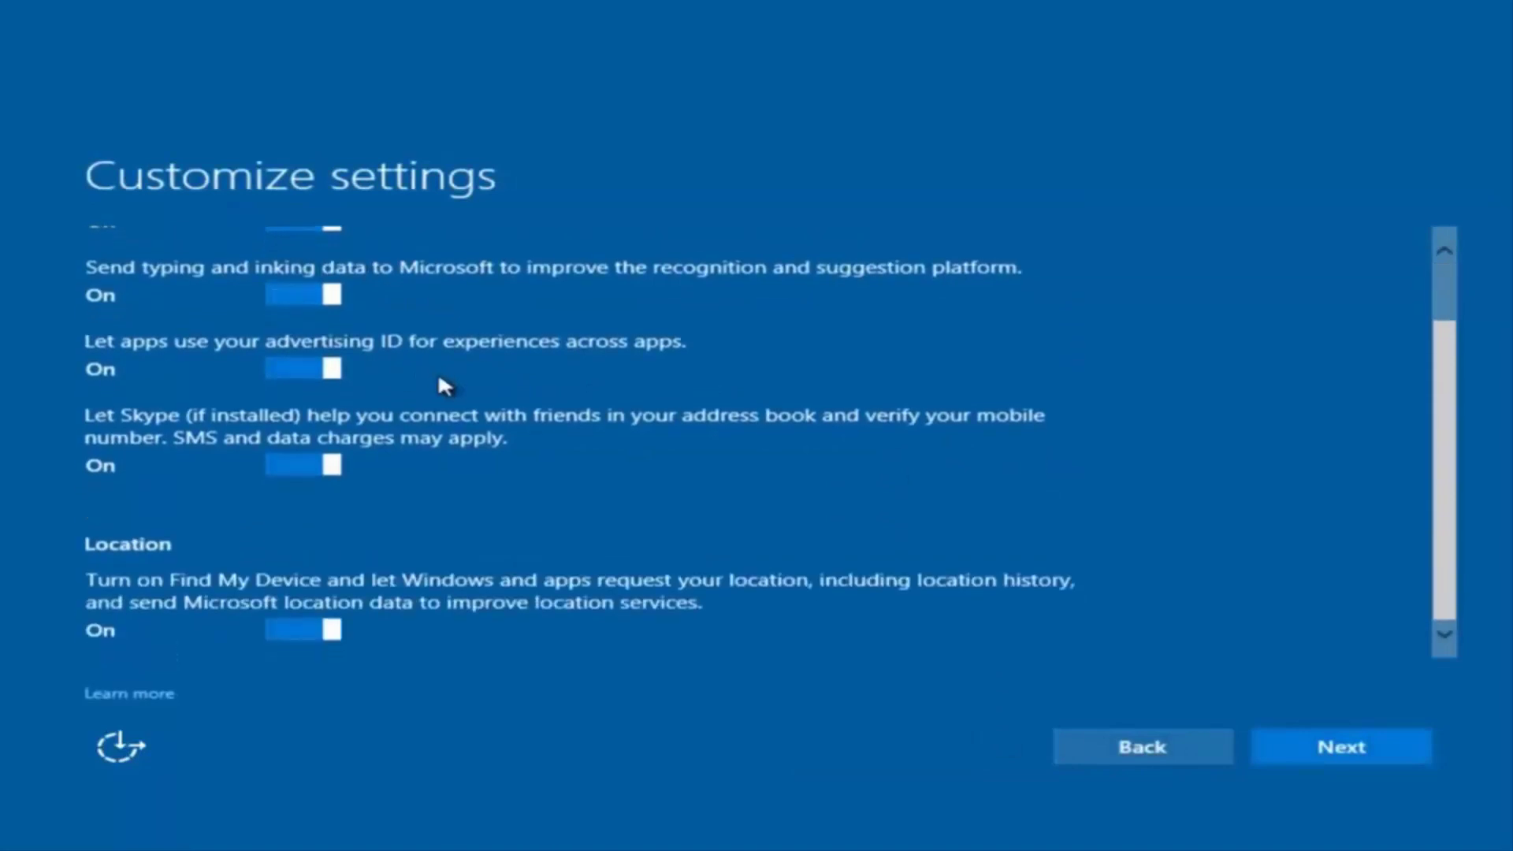
{"action": "scroll", "coordinate": [434, 386], "scroll_direction": "up", "scroll_amount": 2}
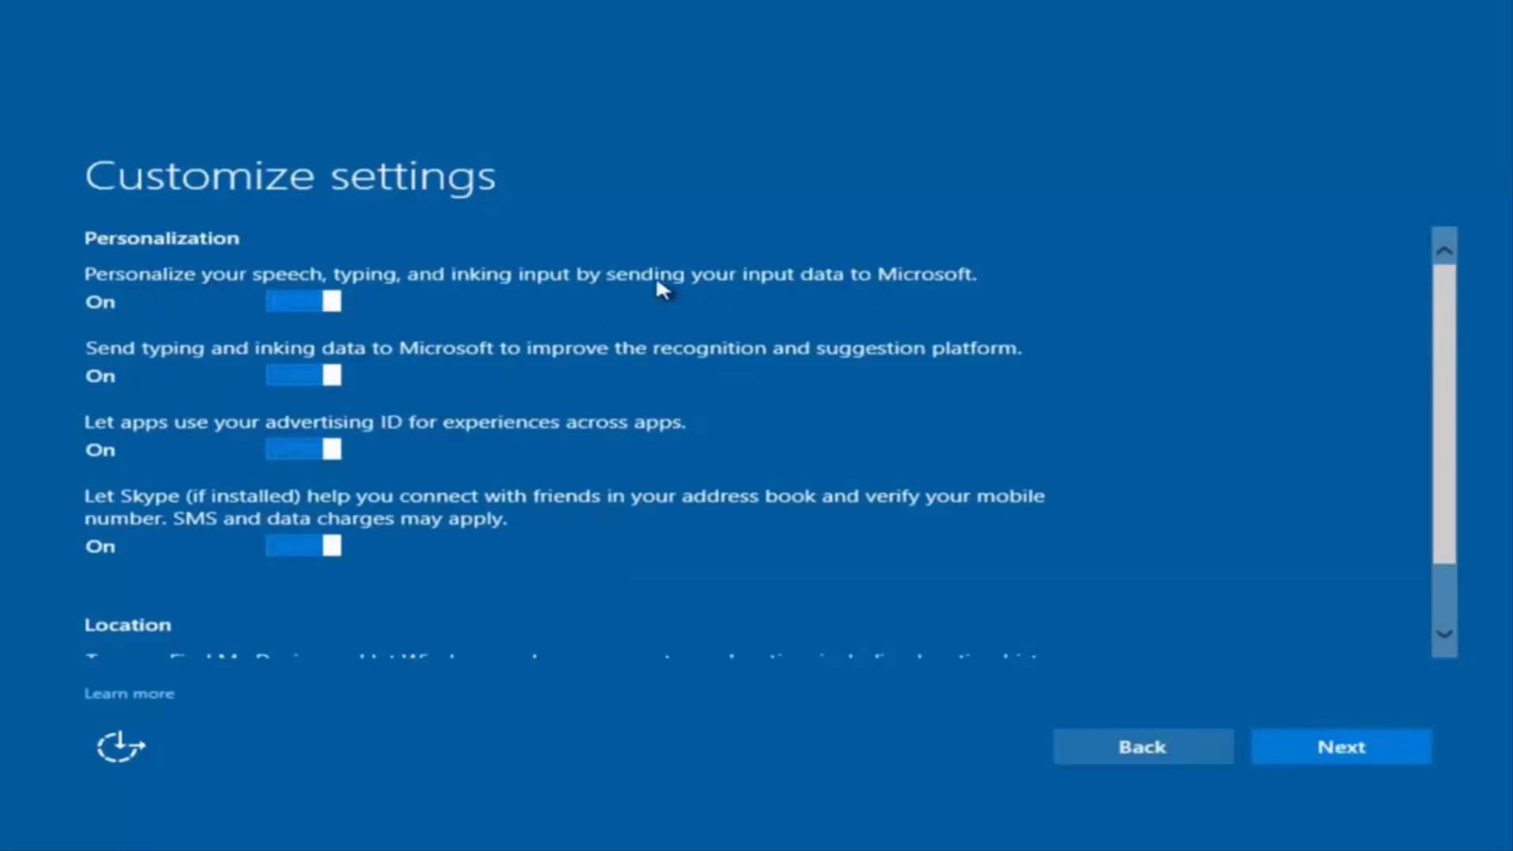
{"action": "left_click", "coordinate": [310, 298]}
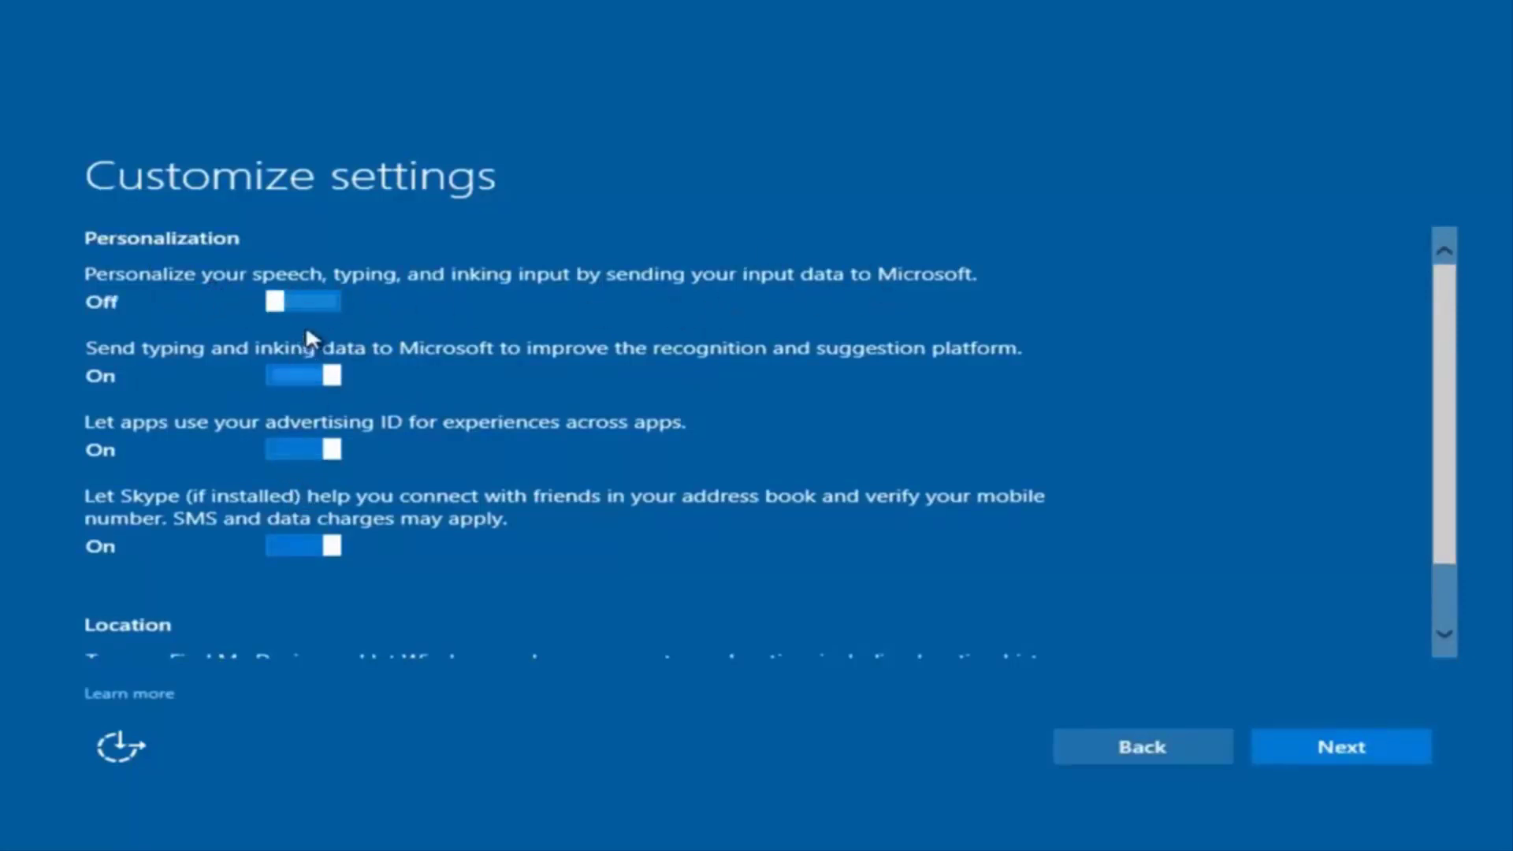
Leave the remaining privacy and connectivity settings as they are and continue past both pages.
{"action": "scroll", "coordinate": [321, 485], "scroll_direction": "down", "scroll_amount": 2}
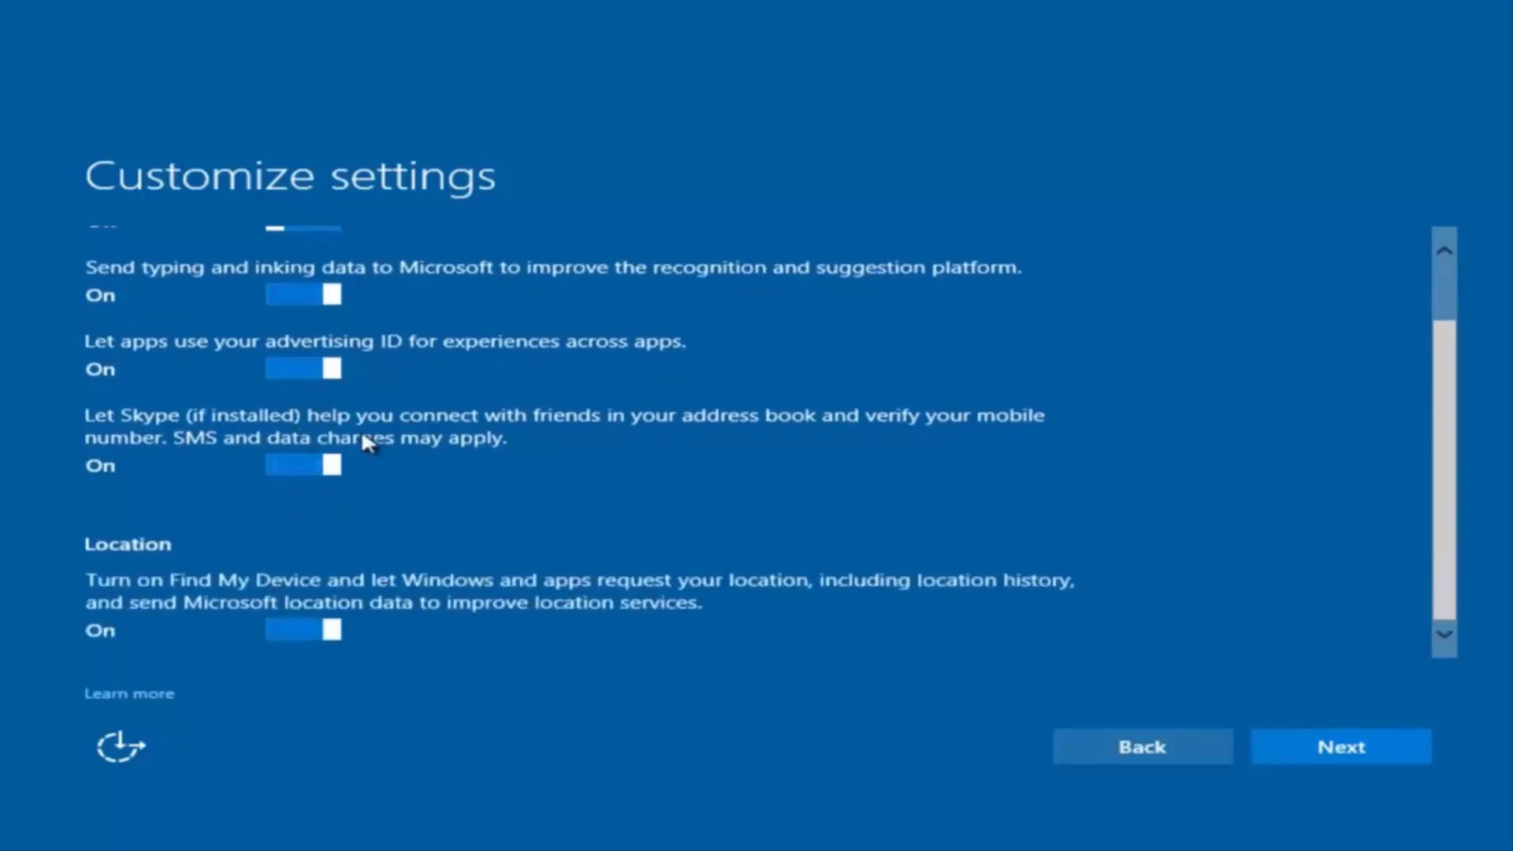
{"action": "scroll", "coordinate": [365, 440], "scroll_direction": "up", "scroll_amount": 2}
{"action": "scroll", "coordinate": [348, 547], "scroll_direction": "down", "scroll_amount": 2}
{"action": "scroll", "coordinate": [371, 588], "scroll_direction": "up", "scroll_amount": 2}
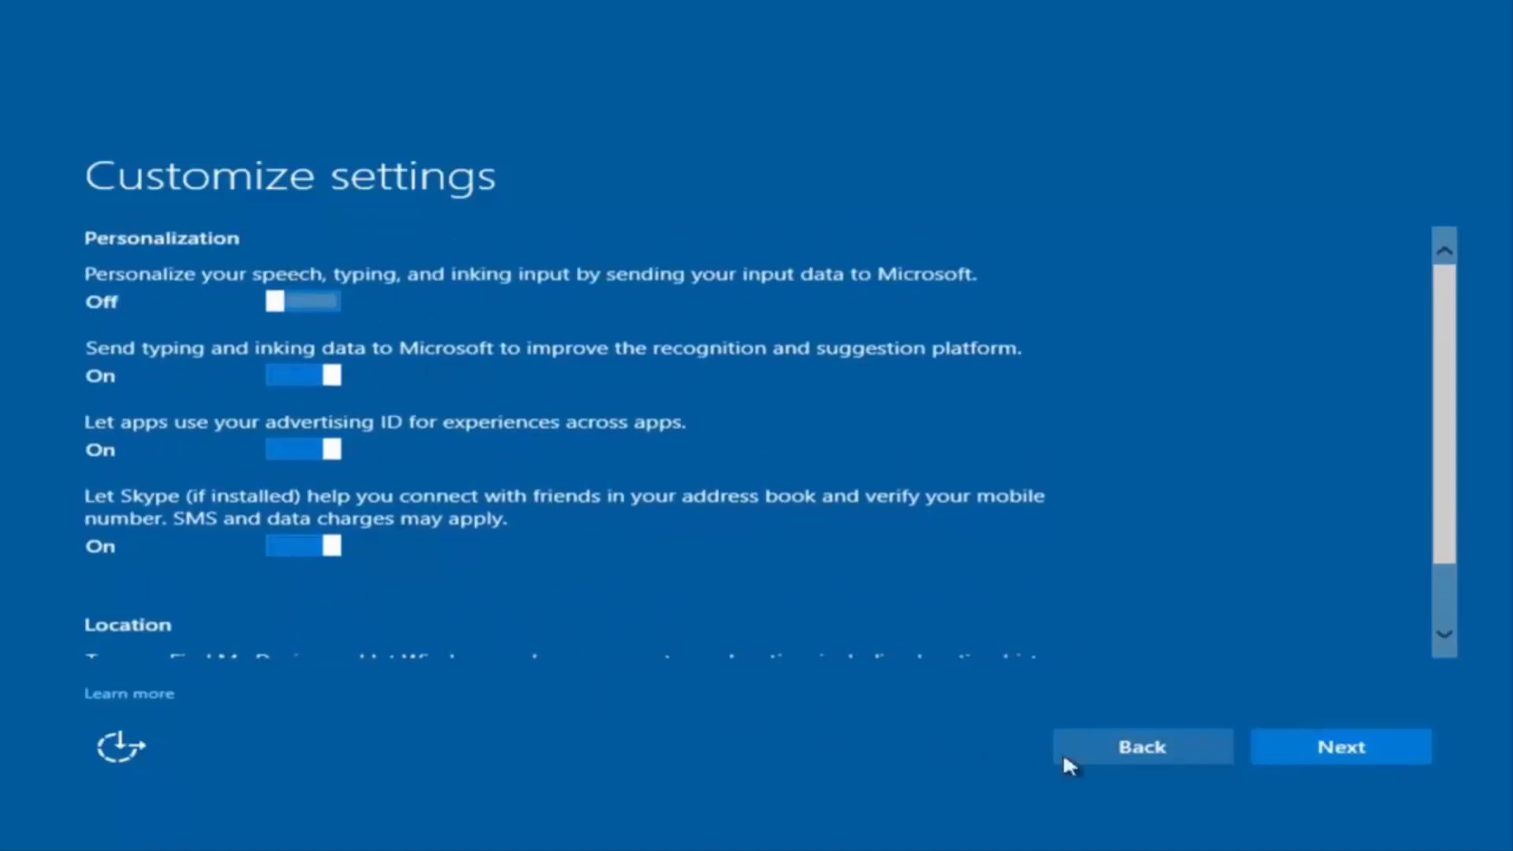
{"action": "left_click", "coordinate": [1320, 758]}
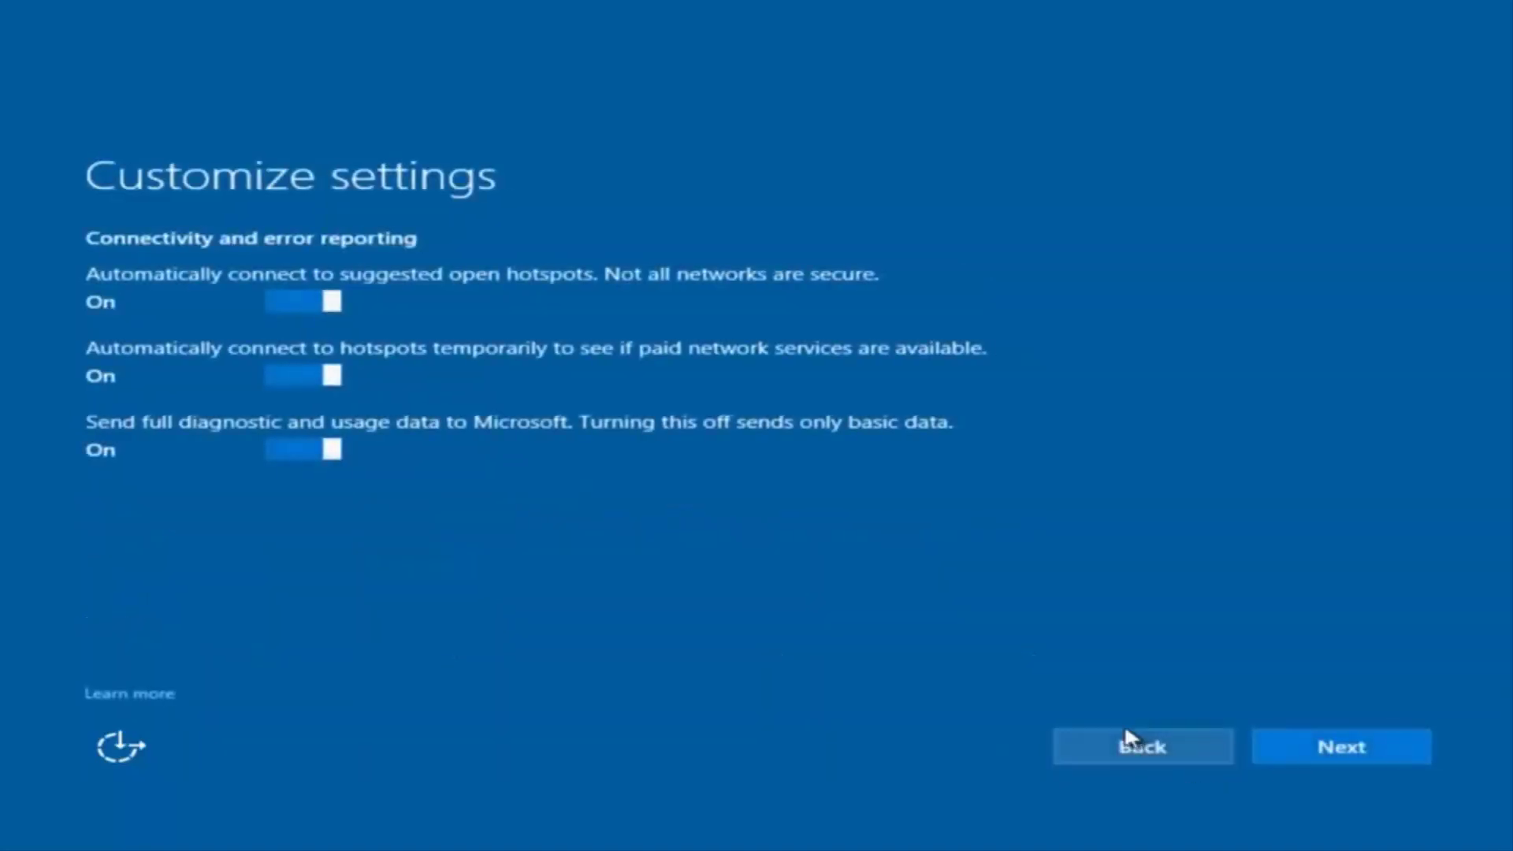
{"action": "left_click", "coordinate": [1342, 754]}
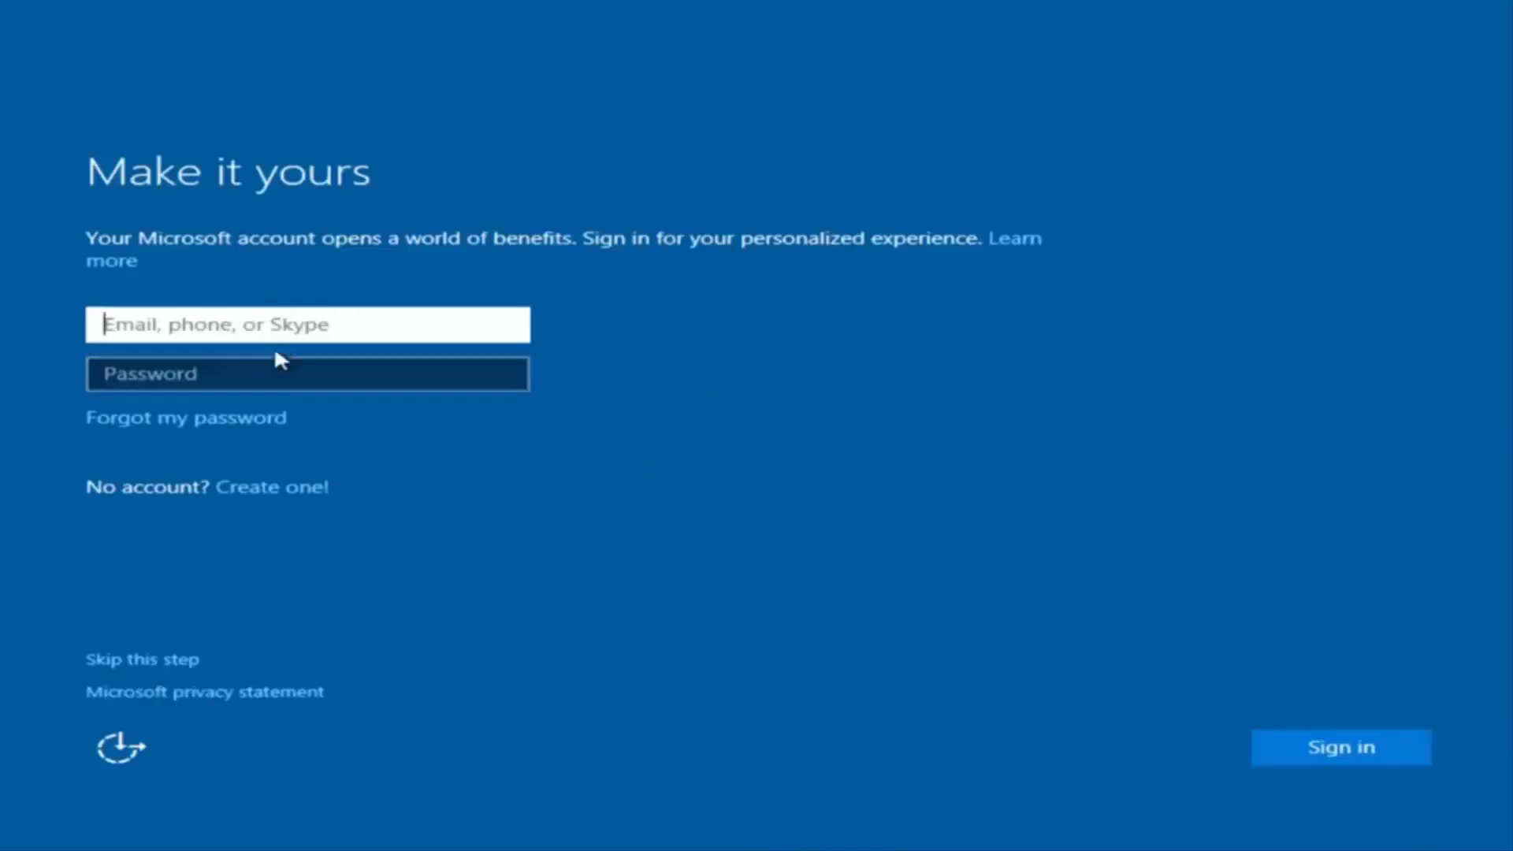
Skip Microsoft account sign-in and enter the local user name 'example'.
{"action": "left_click", "coordinate": [381, 297]}
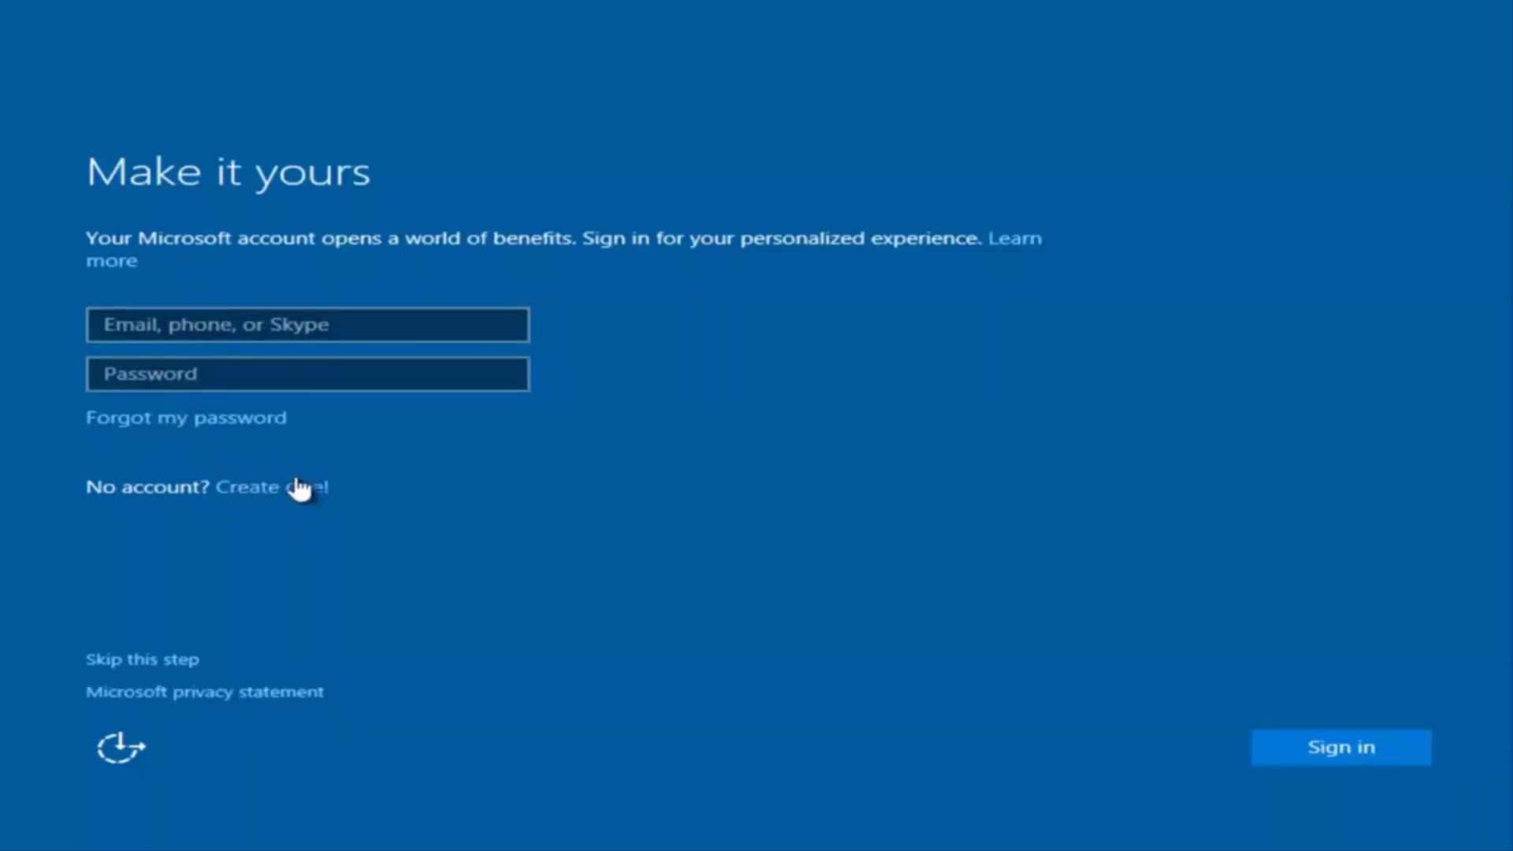
{"action": "left_click", "coordinate": [148, 660]}
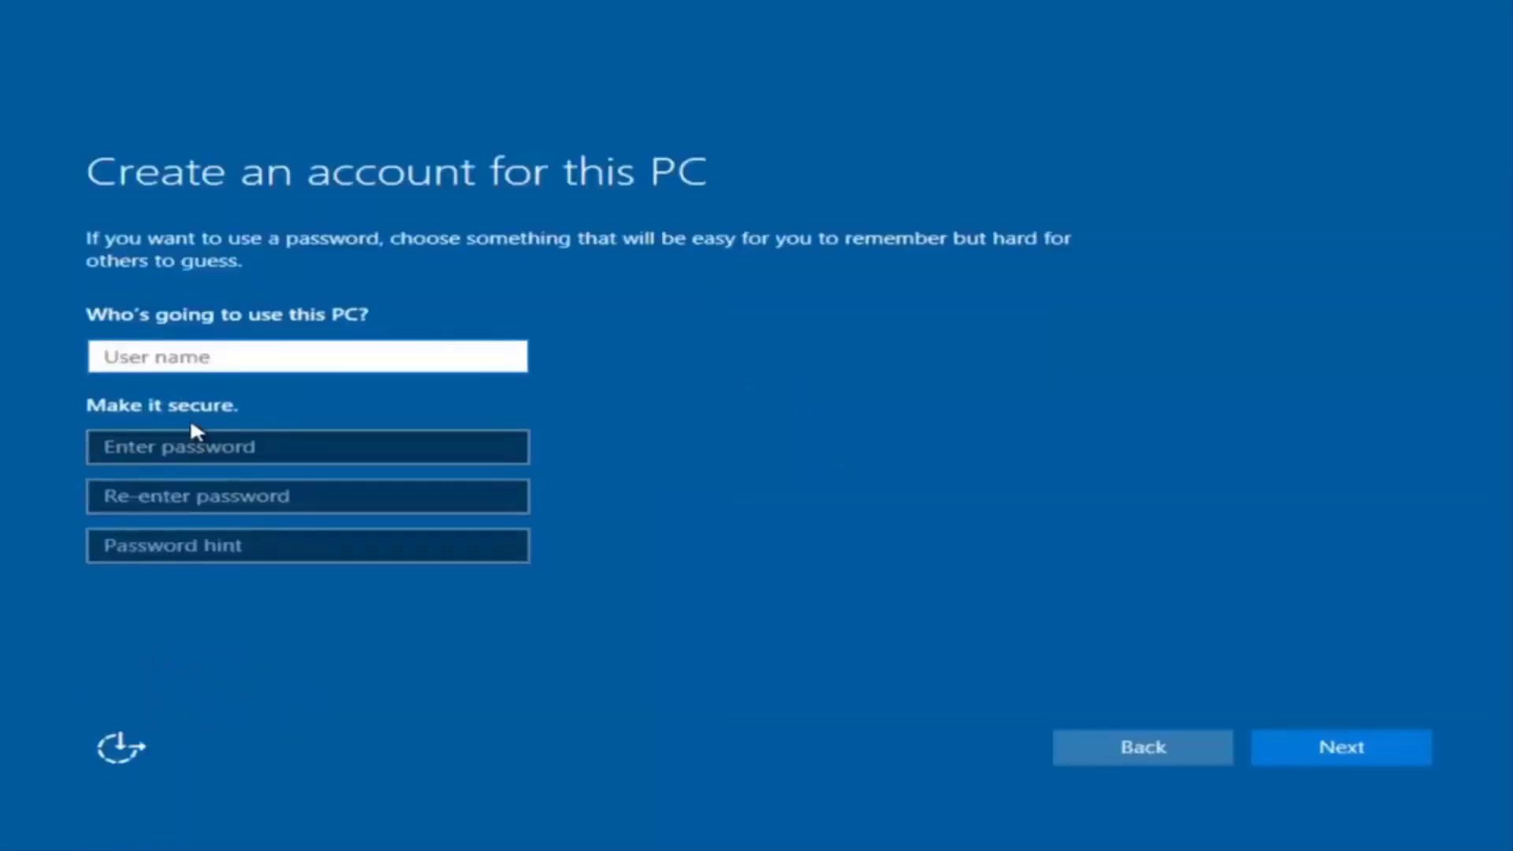
{"action": "type", "text": "exam[pl"}
{"action": "key", "text": "BackSpace"}
{"action": "key", "text": "BackSpace"}
{"action": "key", "text": "BackSpace"}
{"action": "type", "text": "[p"}
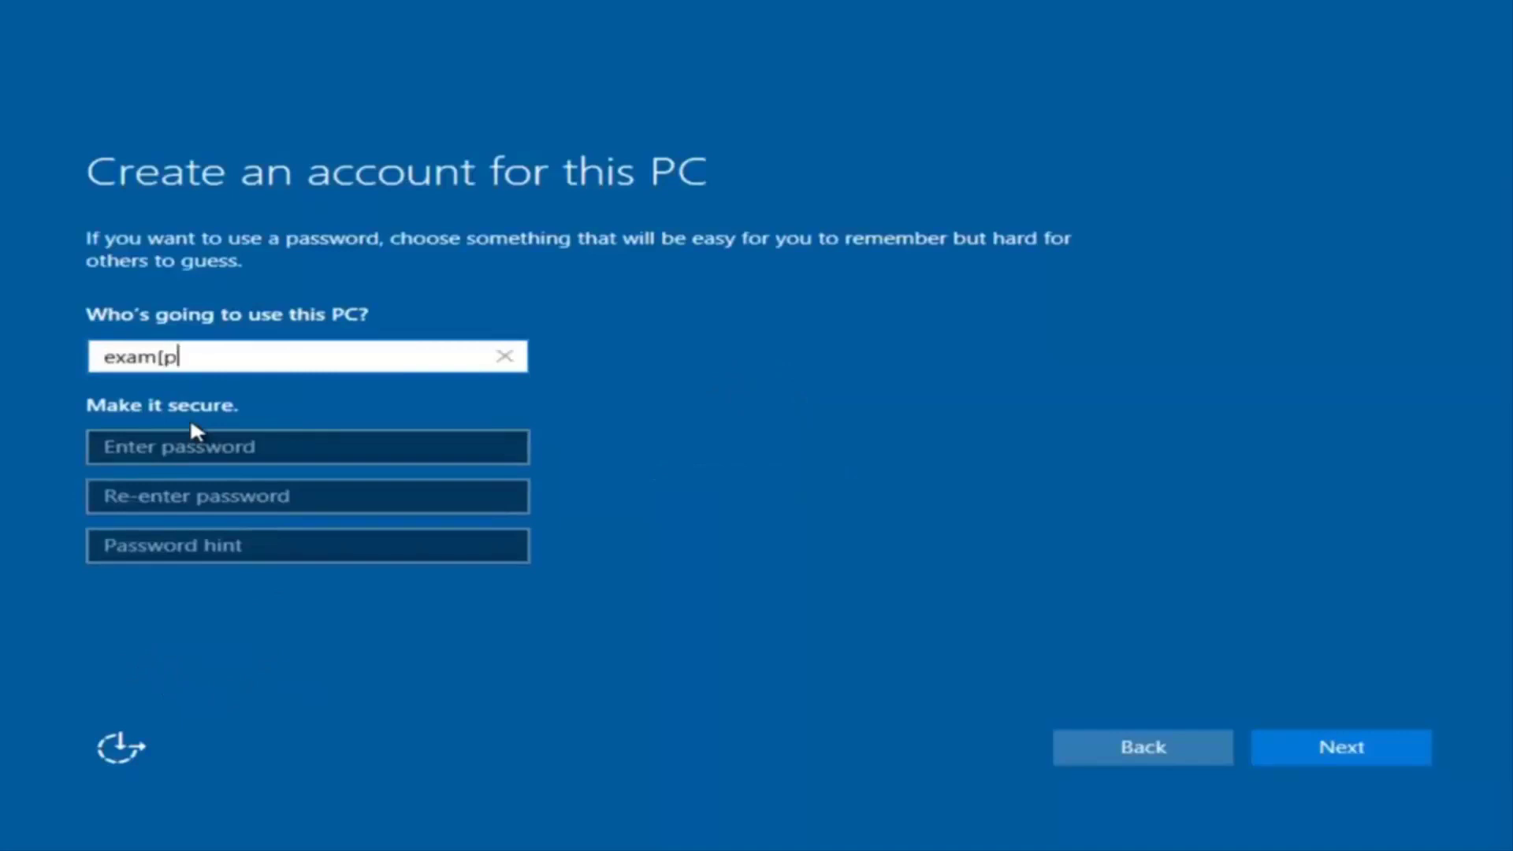
{"action": "key", "text": "BackSpace"}
{"action": "key", "text": "BackSpace"}
{"action": "type", "text": "p"}
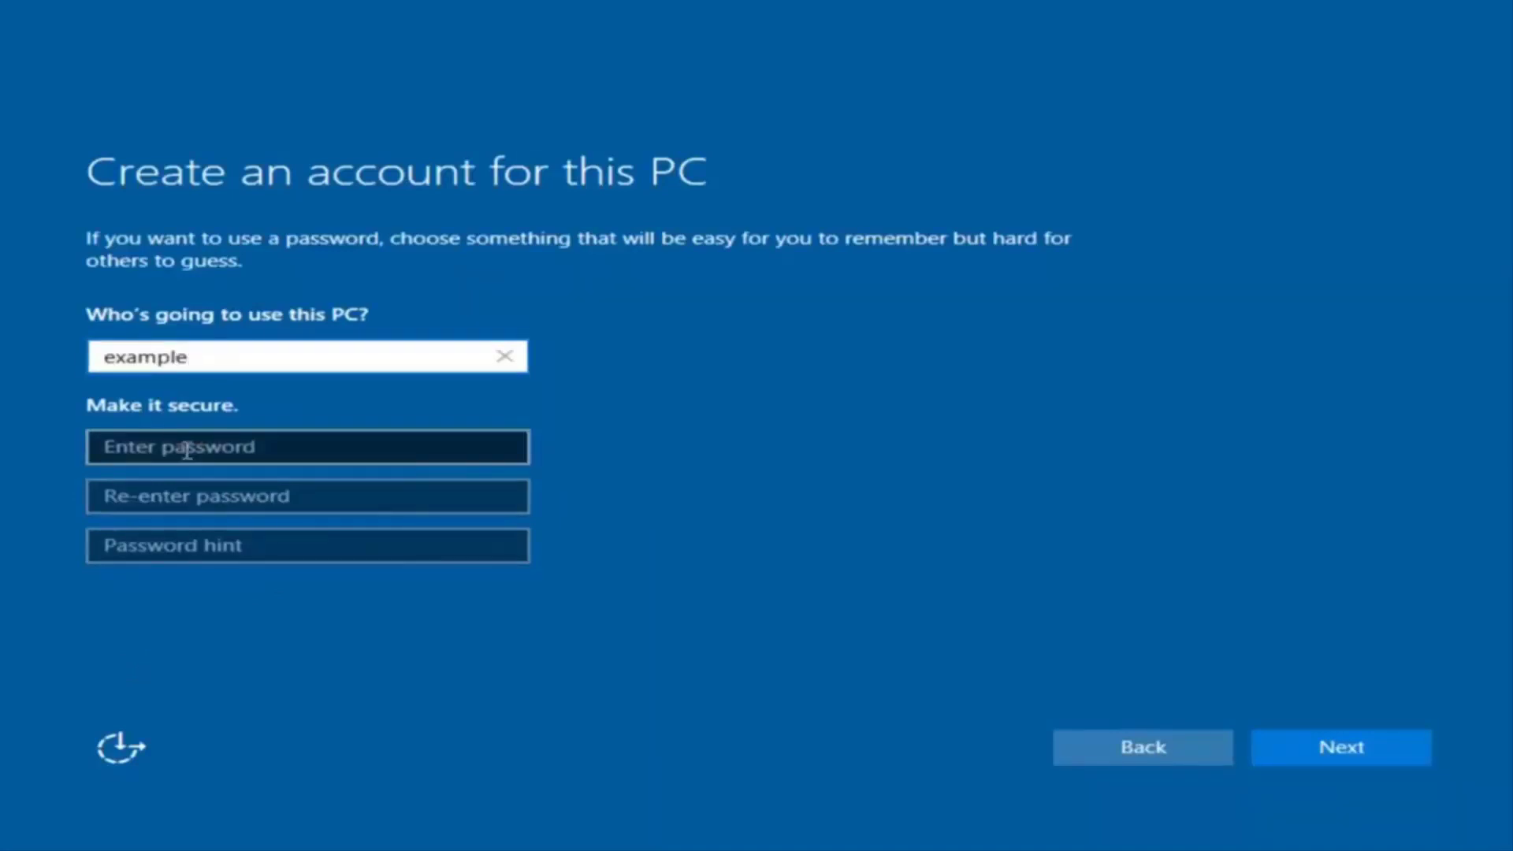
Enter and confirm the account password, add a password hint, and submit the account.
{"action": "left_click", "coordinate": [189, 447]}
{"action": "type", "text": "example12"}
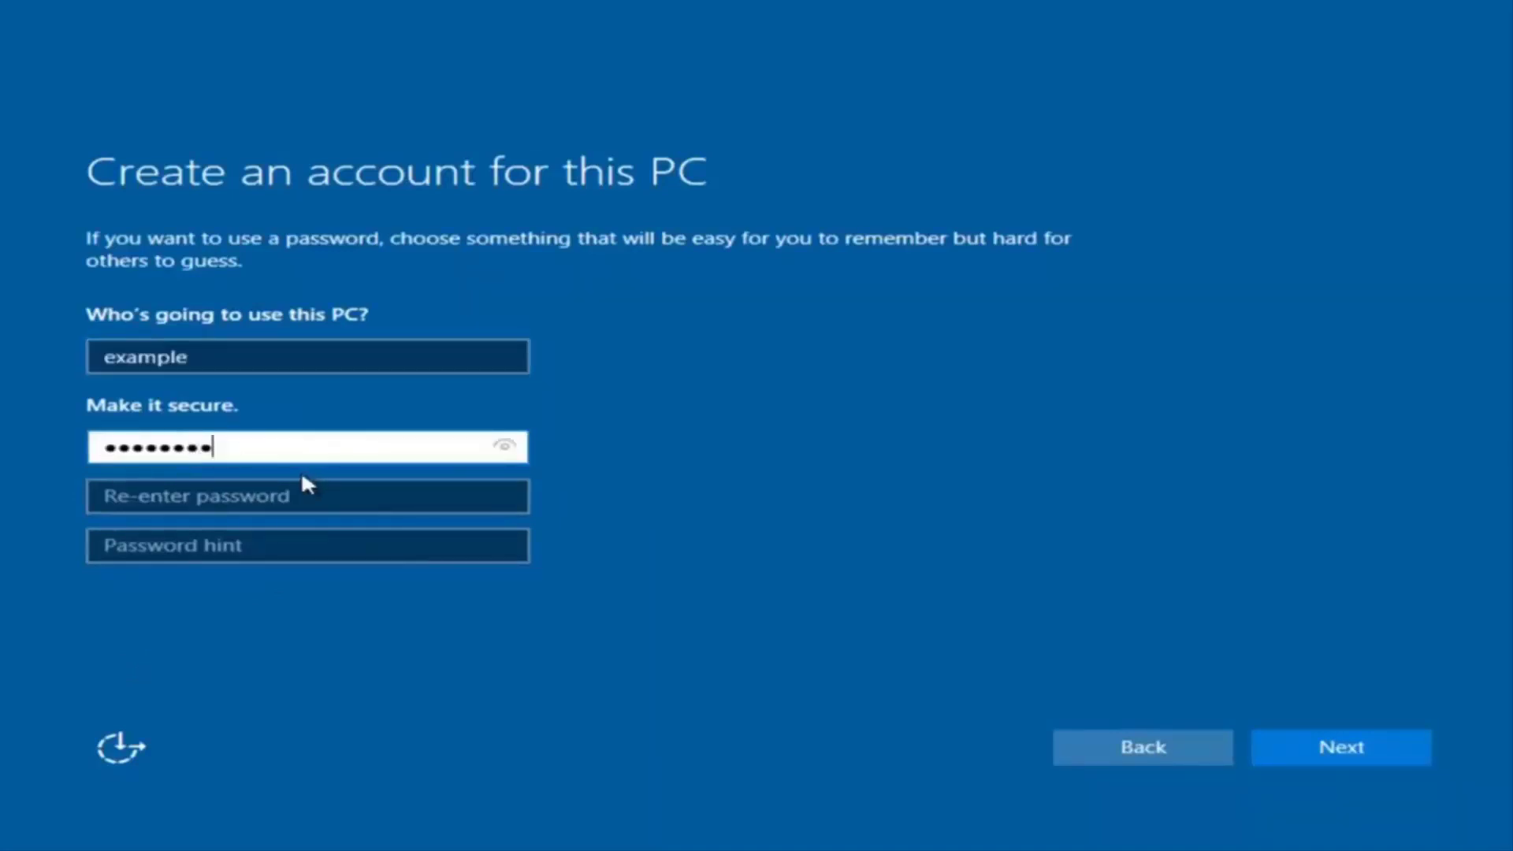
{"action": "left_click", "coordinate": [297, 496]}
{"action": "type", "text": "example12"}
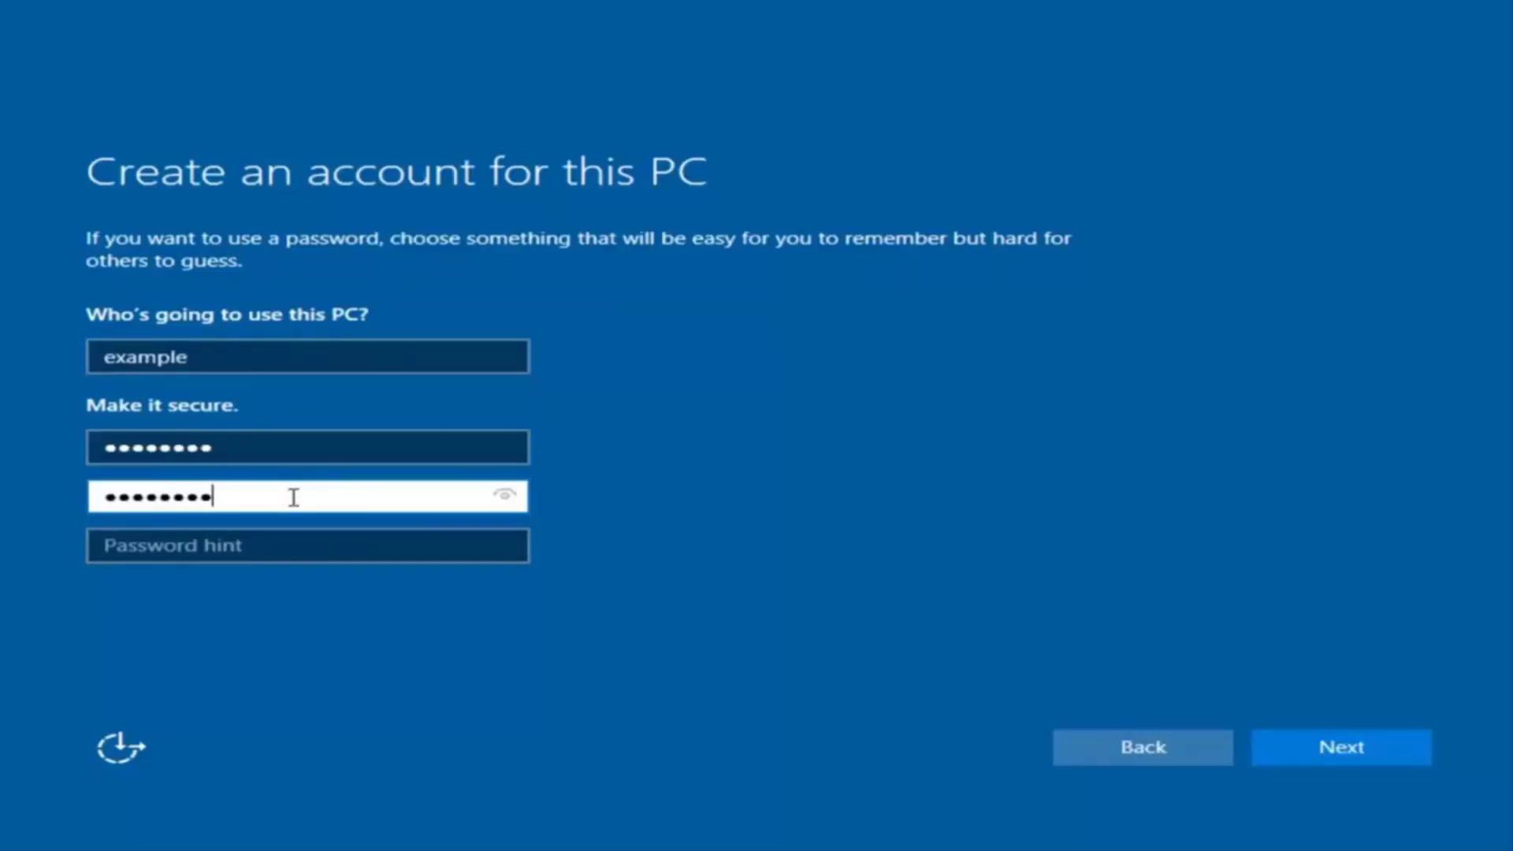
{"action": "left_click", "coordinate": [274, 551]}
{"action": "type", "text": "pass"}
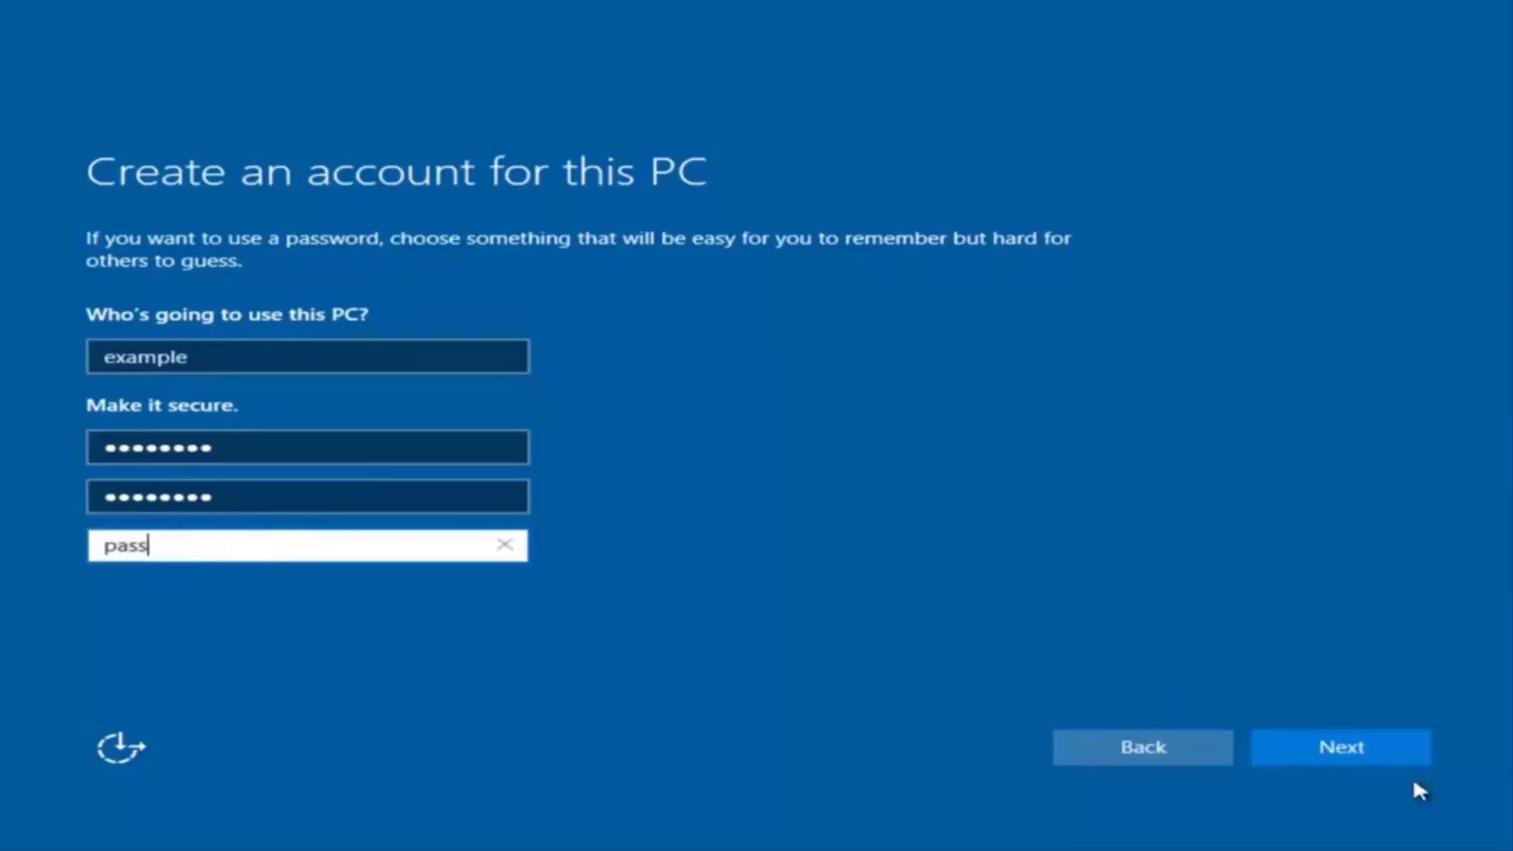
{"action": "left_click", "coordinate": [1363, 748]}
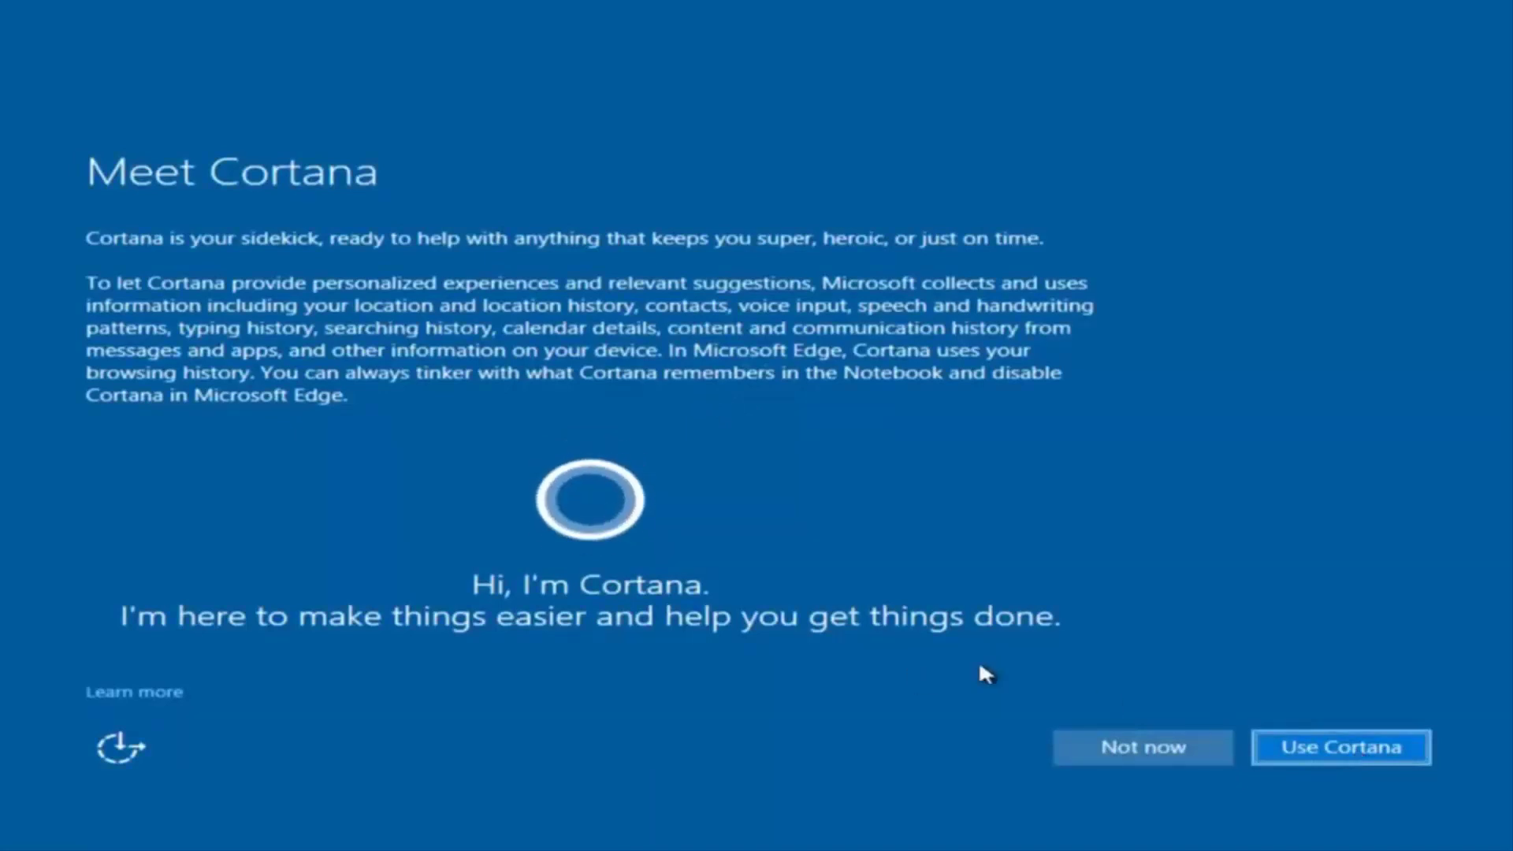
Decline setting up Cortana.
{"action": "left_click", "coordinate": [1103, 747]}
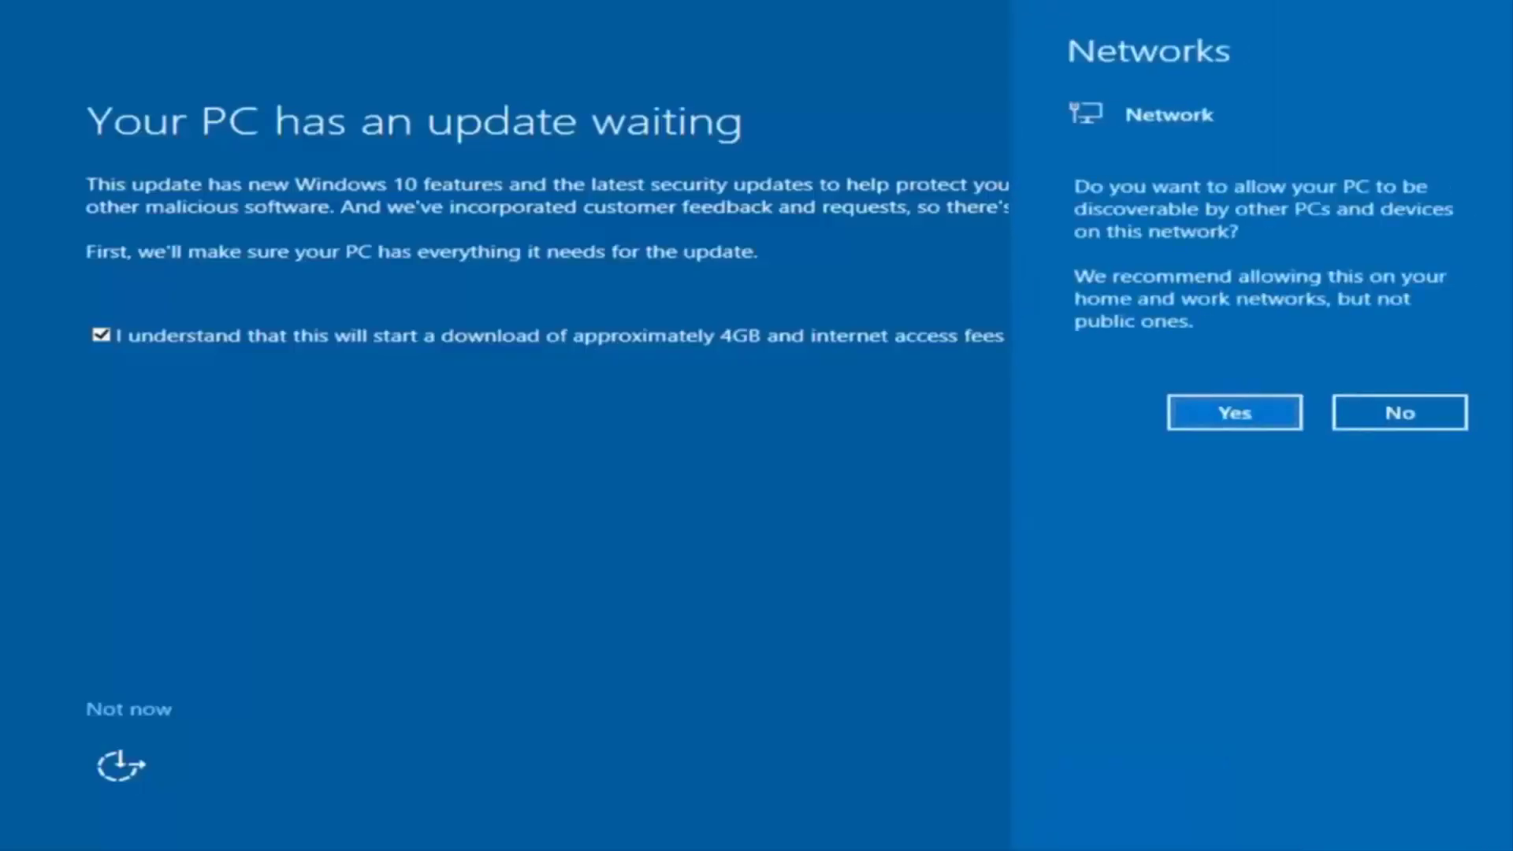
Answer the network discoverability prompt and postpone the pending update to reach the desktop.
{"action": "left_click", "coordinate": [646, 619]}
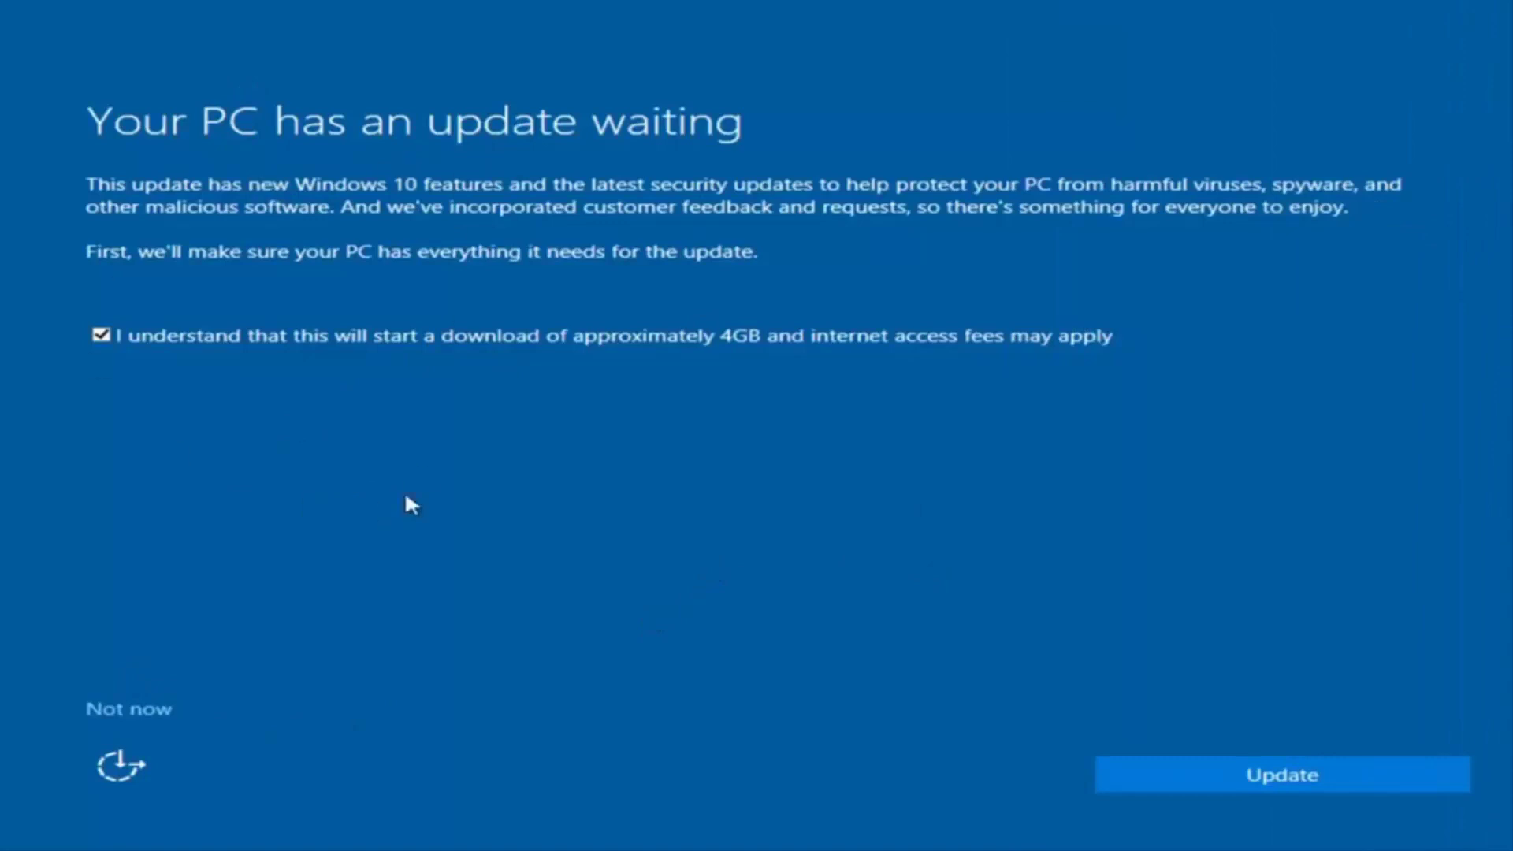
{"action": "left_click", "coordinate": [130, 709]}
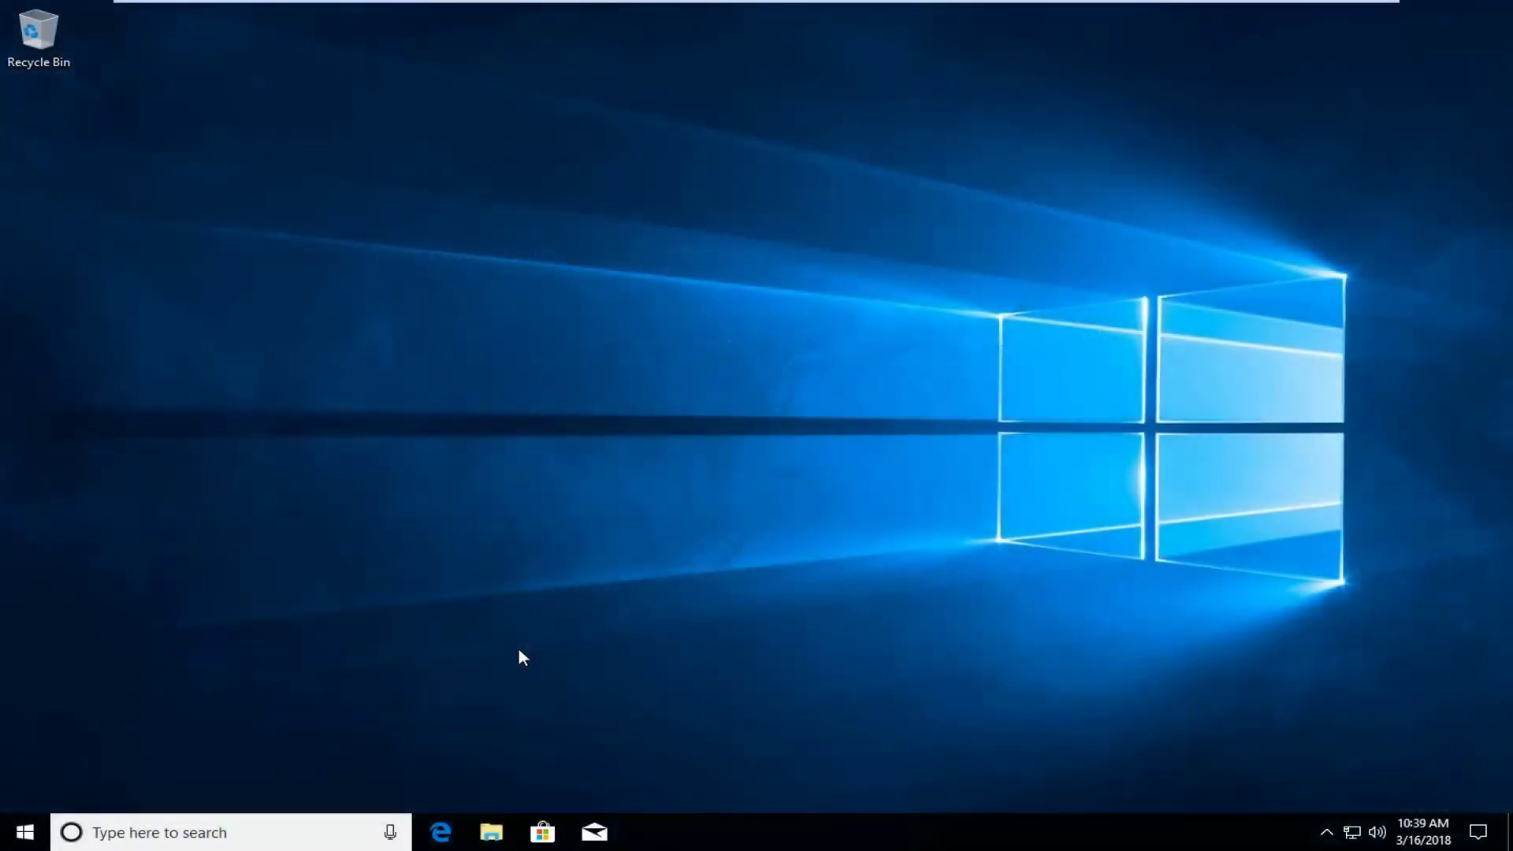